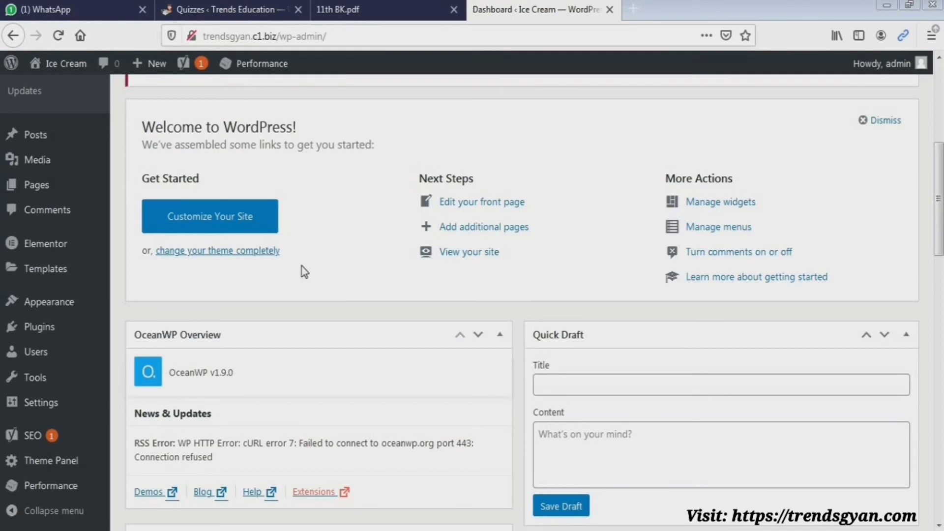
Open the post "Production of Ice Cream – by Ice cream wala" for editing from the list of all posts.
mouse_move(61, 139)
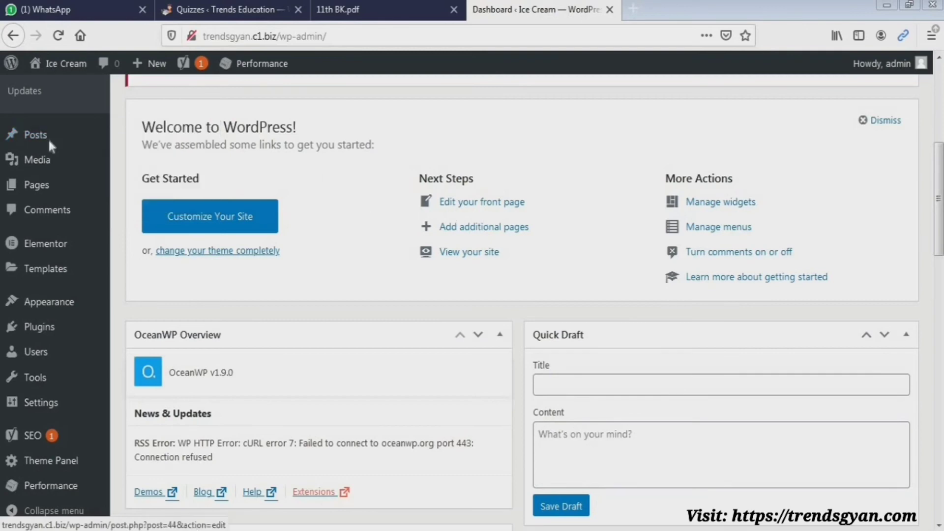
scroll(425, 330, down, 5)
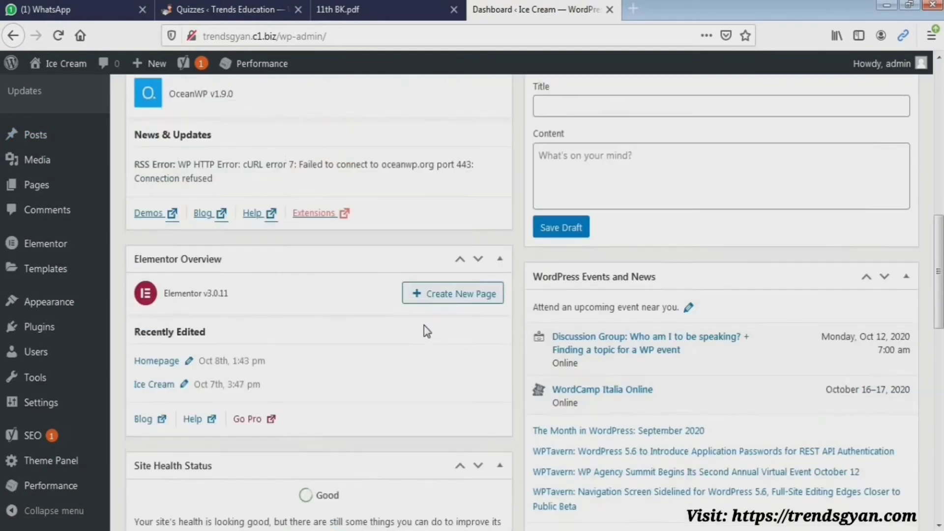
scroll(426, 330, up, 5)
scroll(101, 251, down, 1)
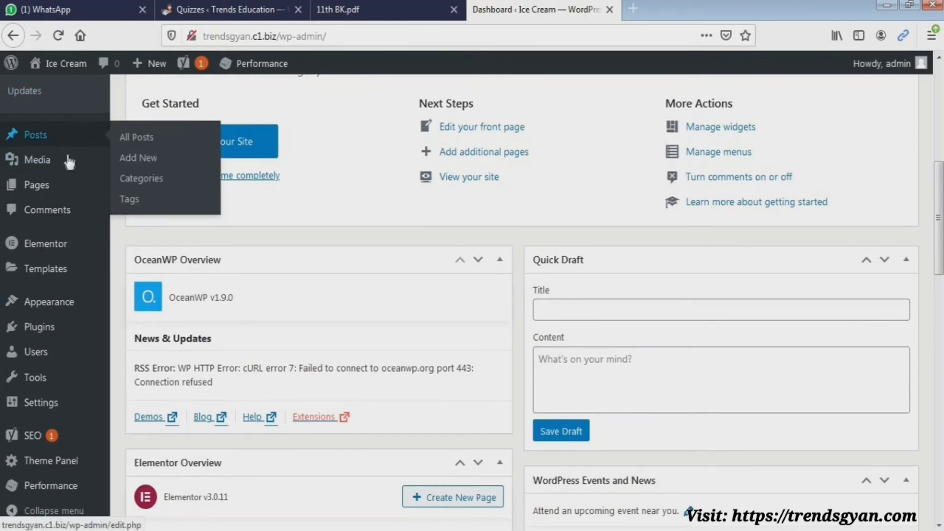
click(136, 138)
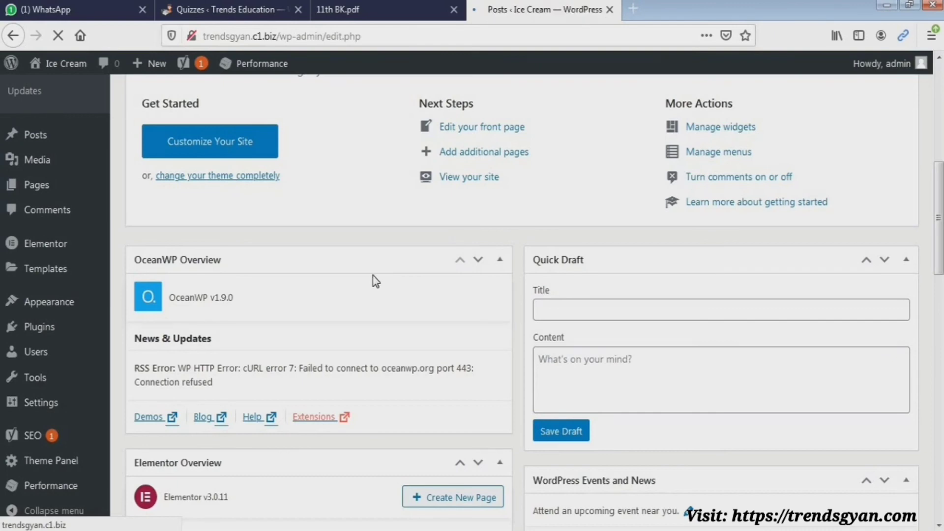
scroll(367, 289, down, 5)
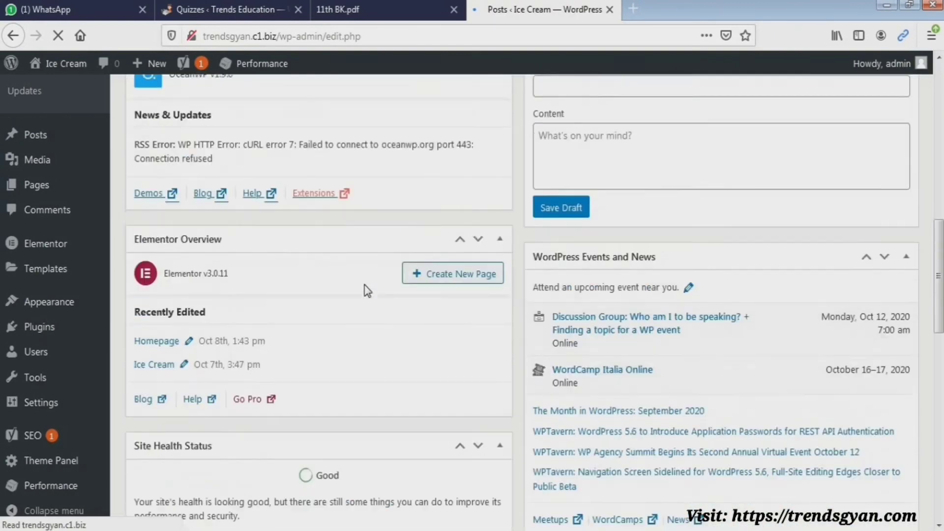
scroll(367, 289, down, 2)
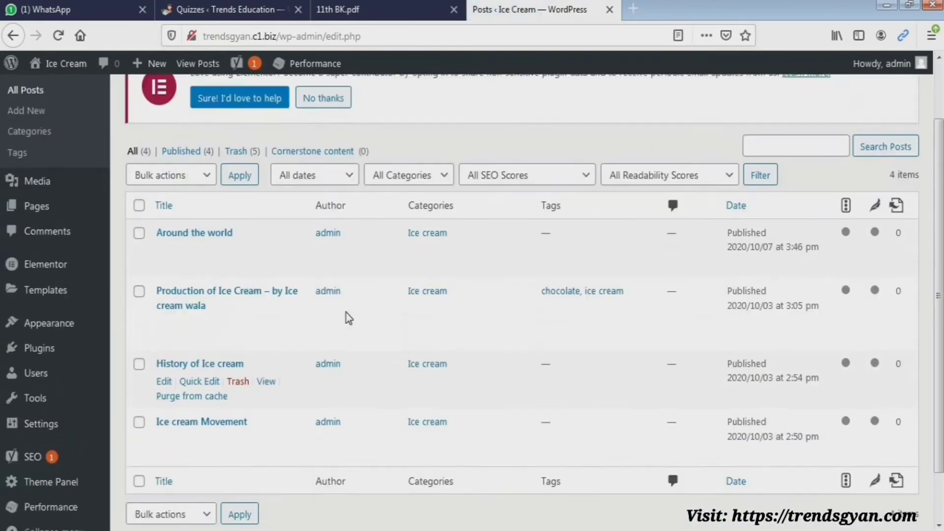
scroll(348, 318, up, 2)
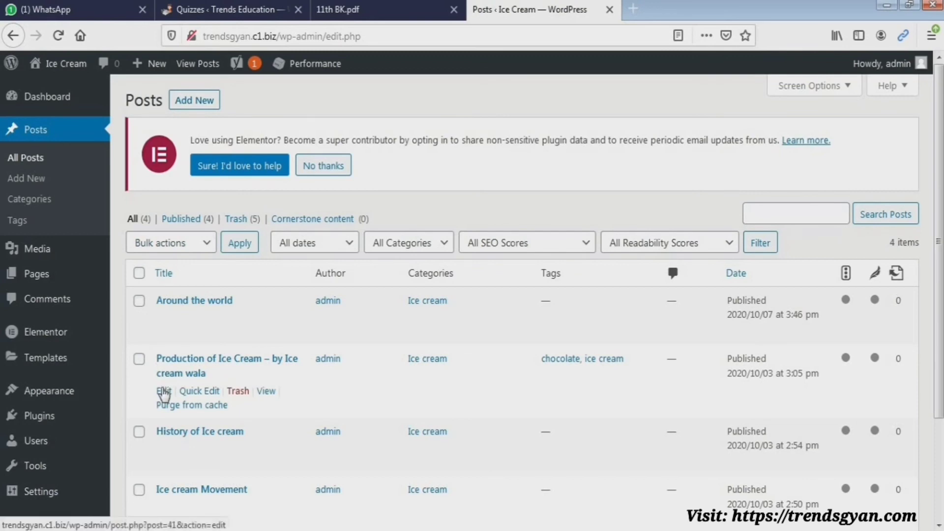
click(164, 391)
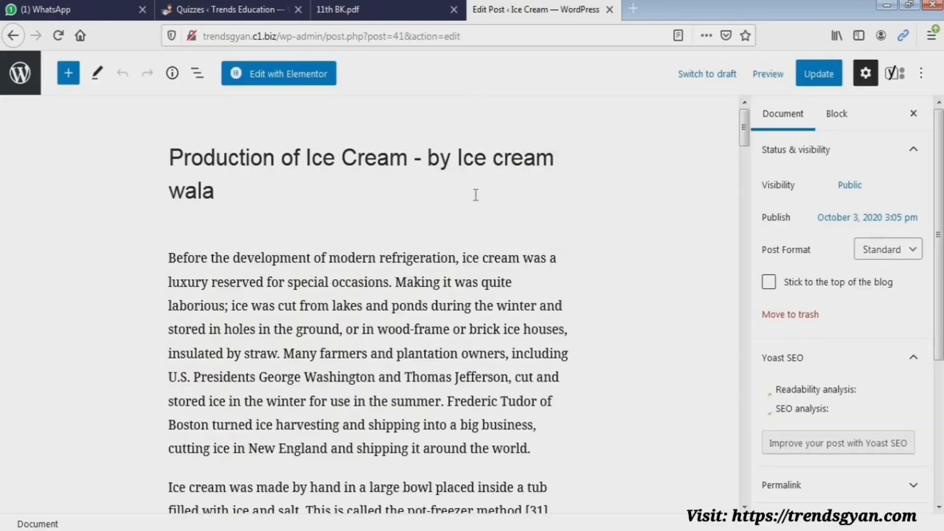
Look through the post's text and image, down to the settings section below the content.
scroll(326, 210, down, 15)
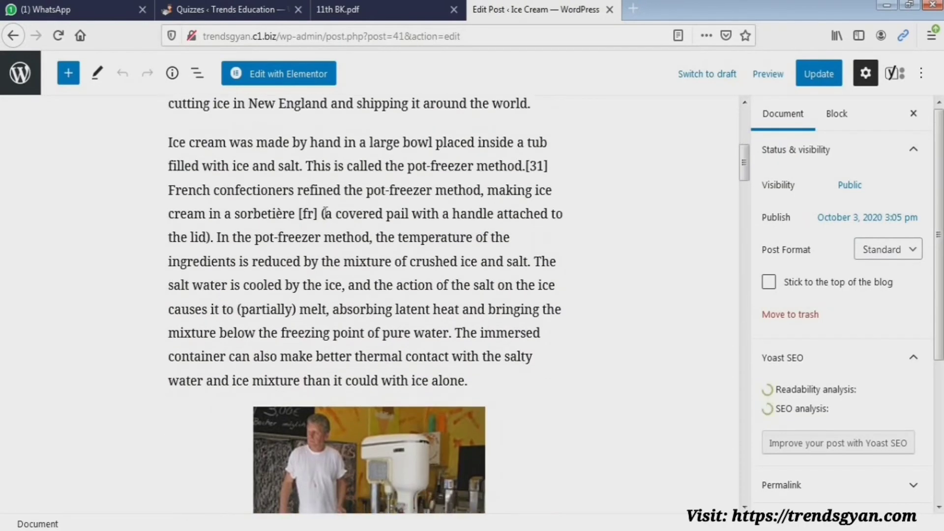
scroll(323, 219, up, 12)
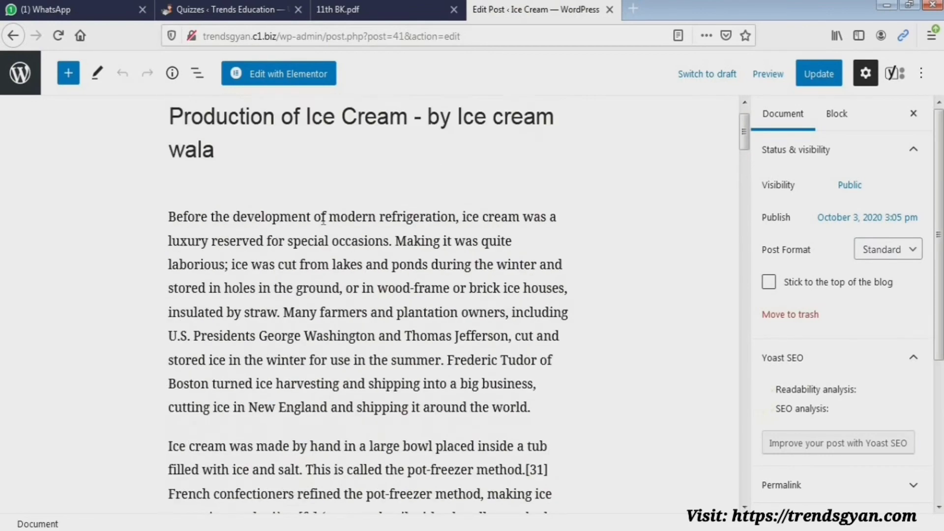
scroll(299, 198, down, 6)
scroll(298, 183, up, 8)
scroll(295, 192, down, 7)
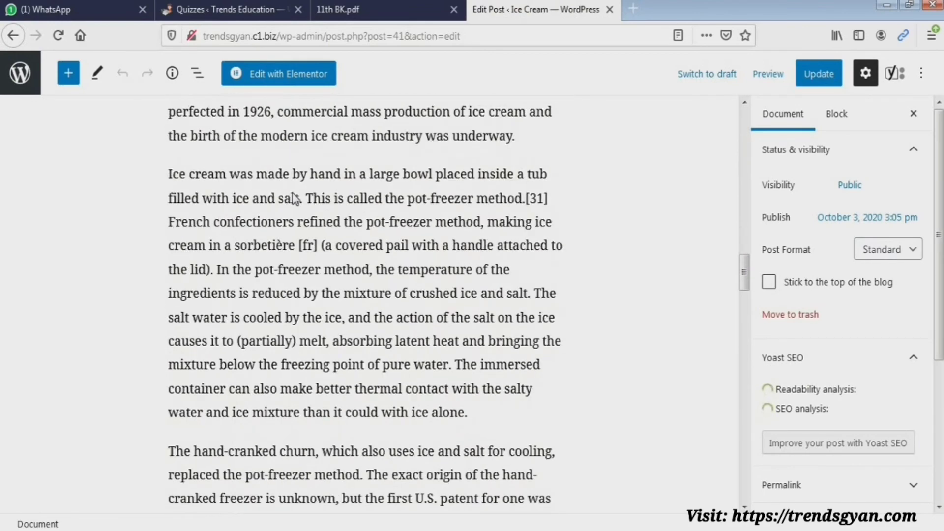
key(F5)
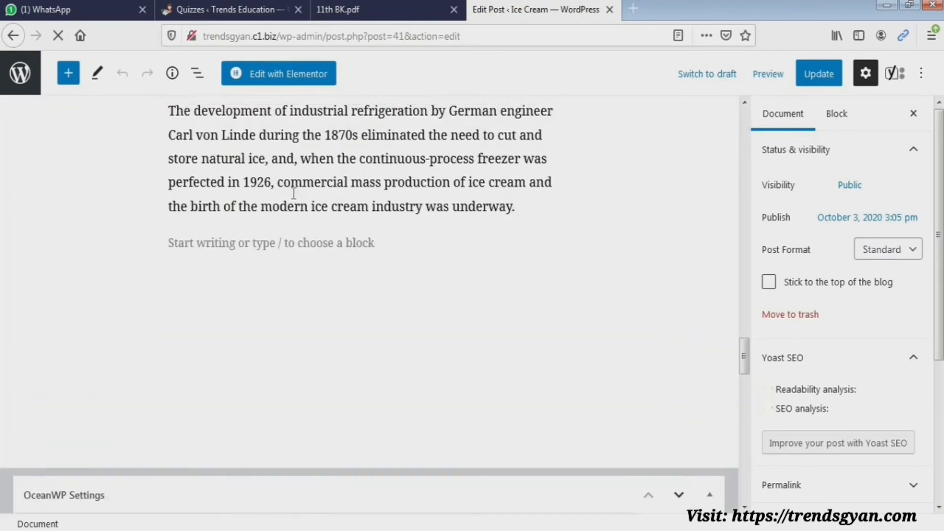
scroll(291, 193, down, 8)
scroll(291, 193, up, 10)
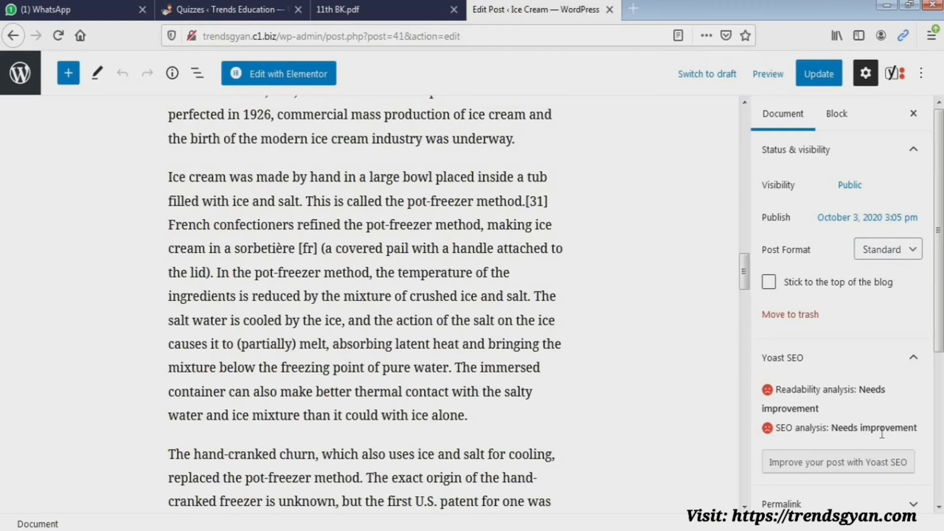
scroll(670, 392, down, 5)
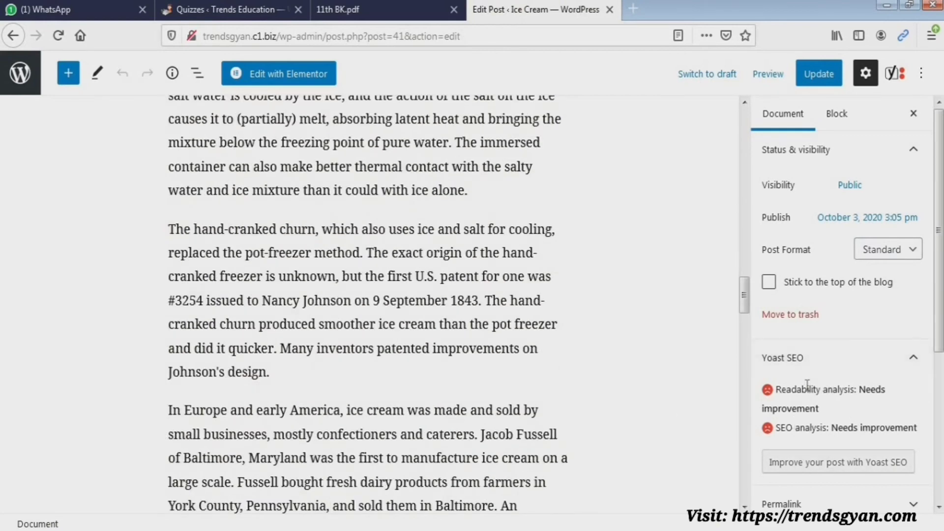
Examine the post's Yoast readability and SEO analysis ratings, and review the content they apply to.
drag(777, 389, 897, 397)
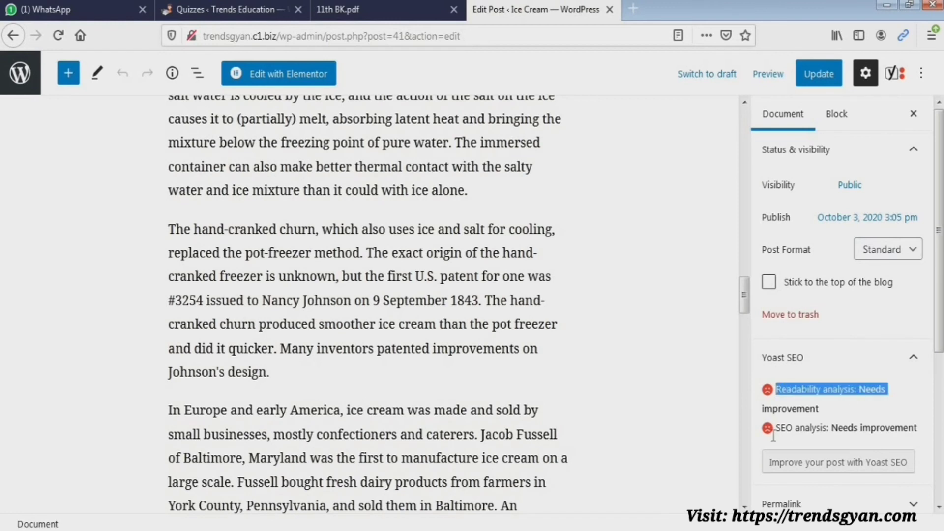
click(780, 428)
drag(780, 428, 822, 427)
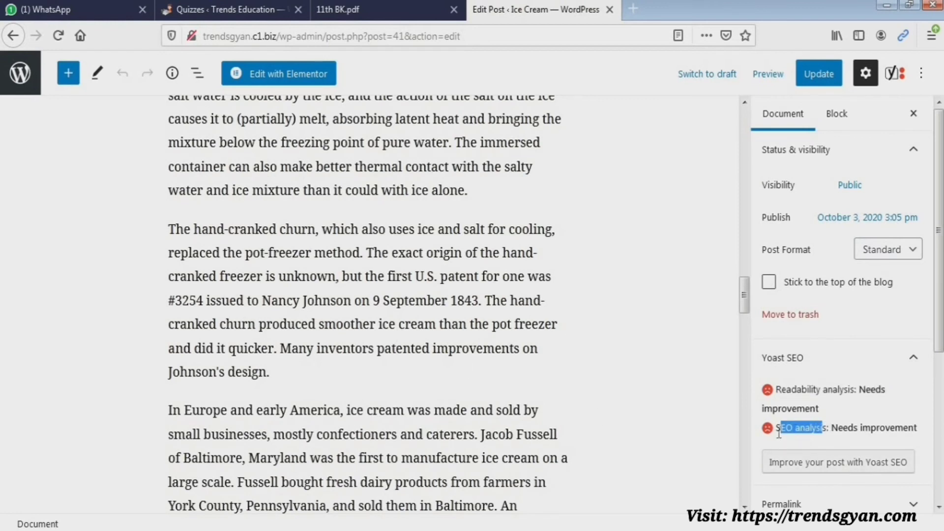
drag(777, 428, 829, 427)
scroll(479, 329, down, 5)
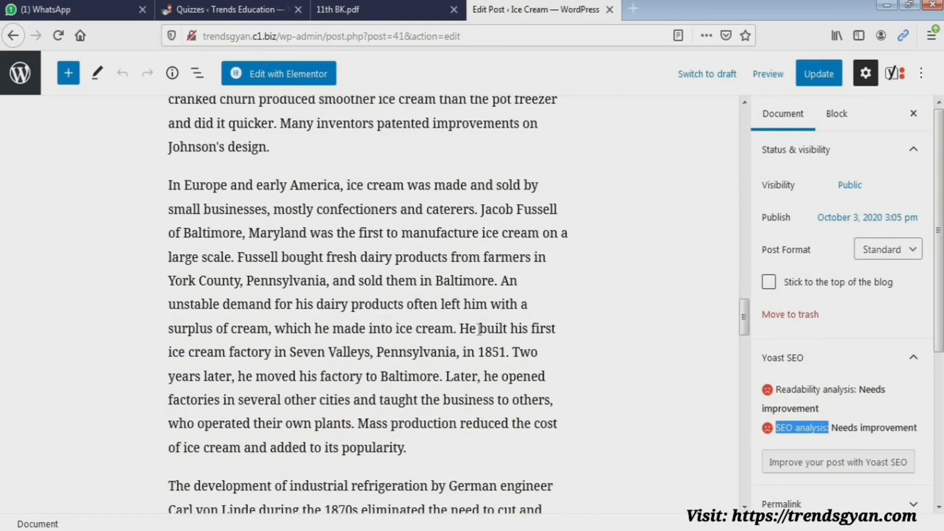
scroll(479, 331, down, 7)
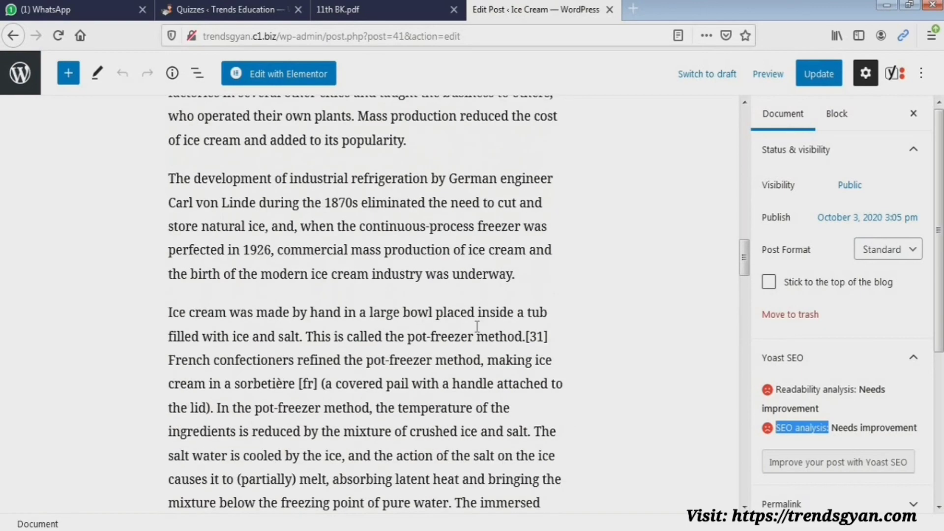
scroll(478, 330, up, 11)
scroll(476, 331, up, 13)
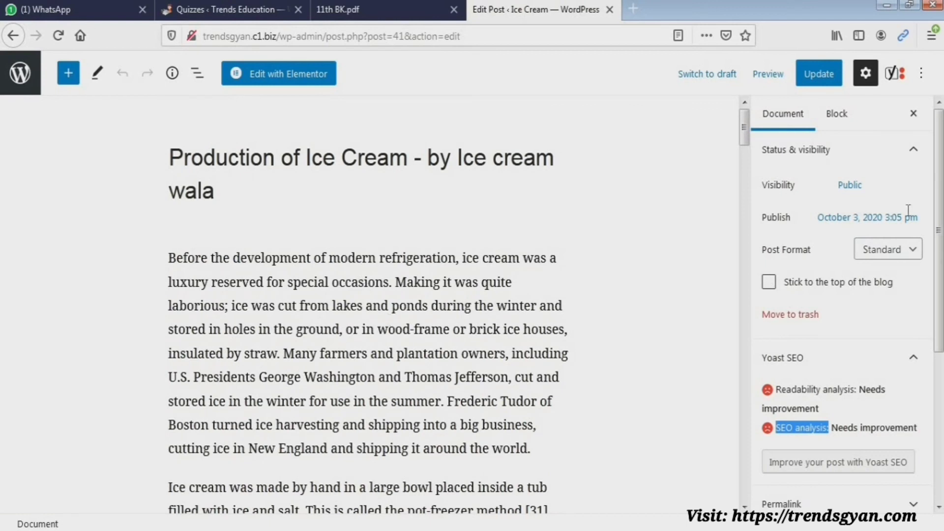
Inspect the first paragraph's block settings and the Yoast SEO keyphrase and Google preview section below the post.
click(364, 281)
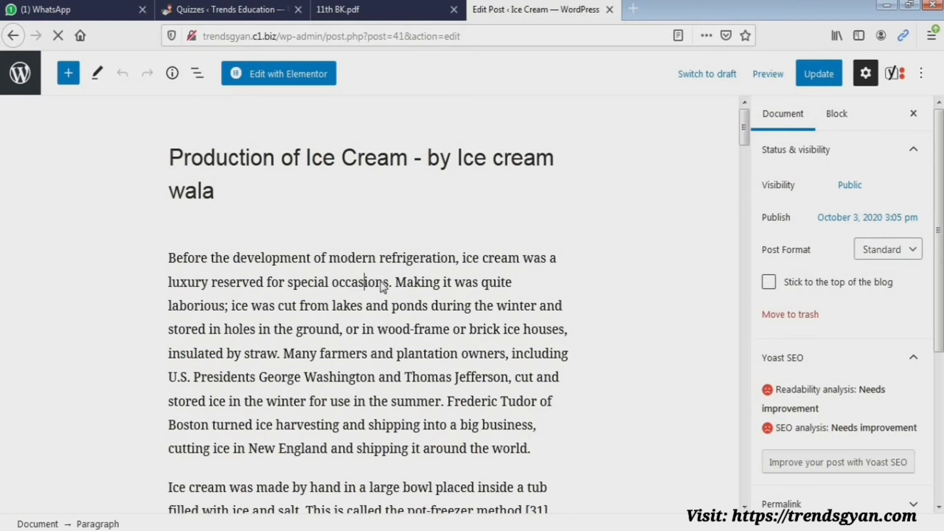
click(874, 269)
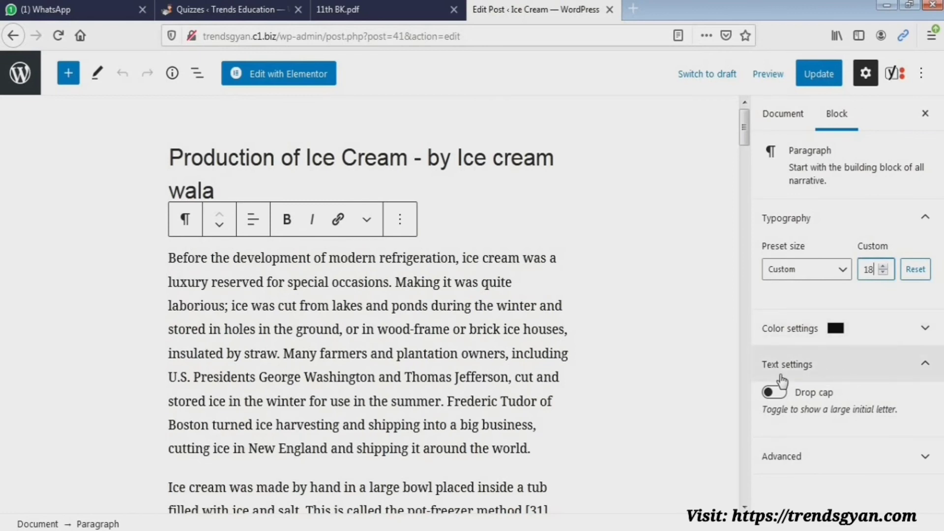
scroll(295, 374, down, 6)
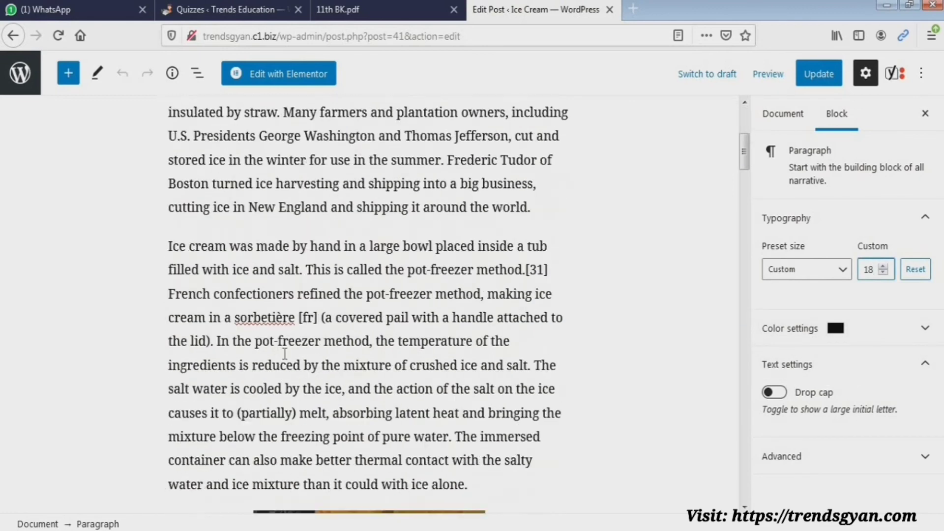
scroll(286, 354, down, 20)
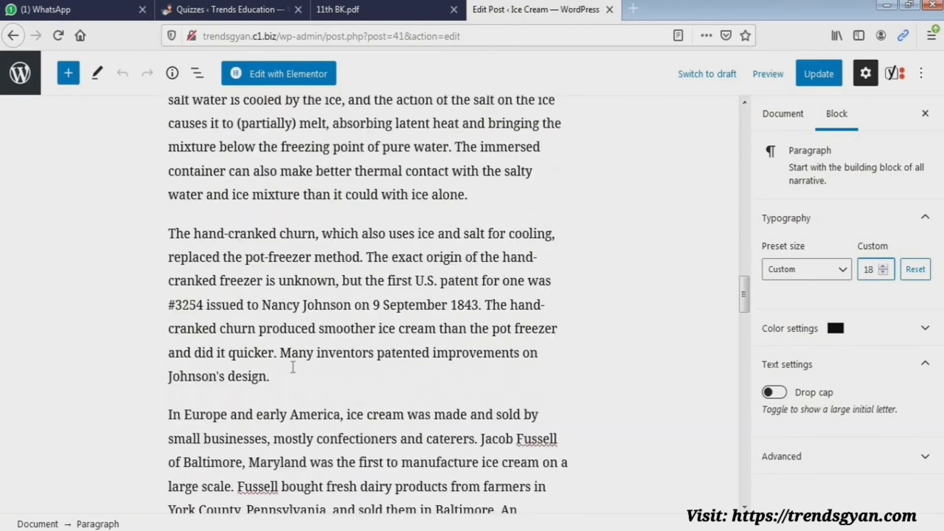
scroll(292, 366, down, 10)
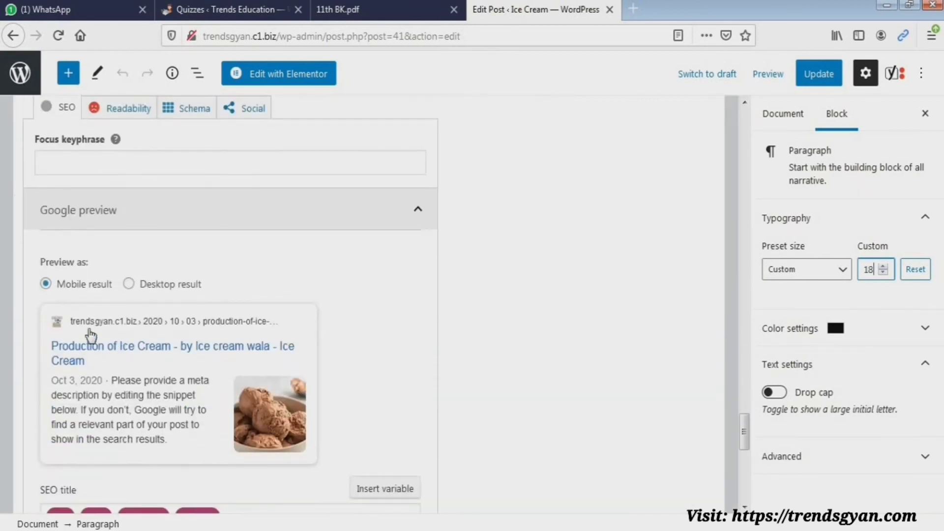
scroll(84, 152, up, 2)
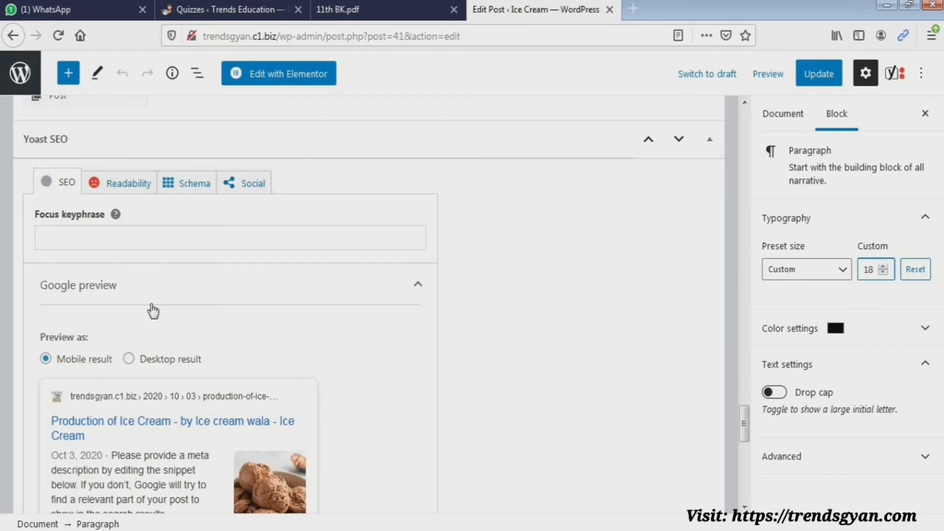
scroll(112, 264, up, 20)
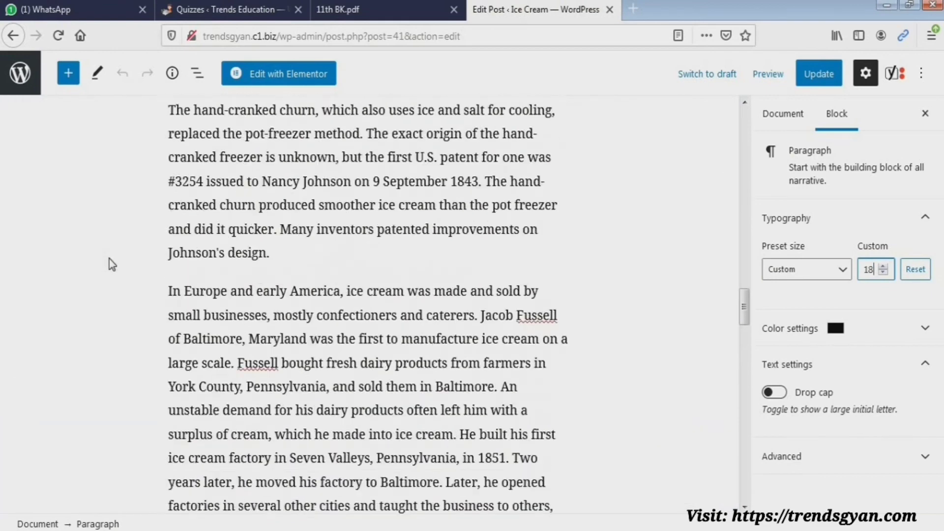
scroll(112, 264, up, 10)
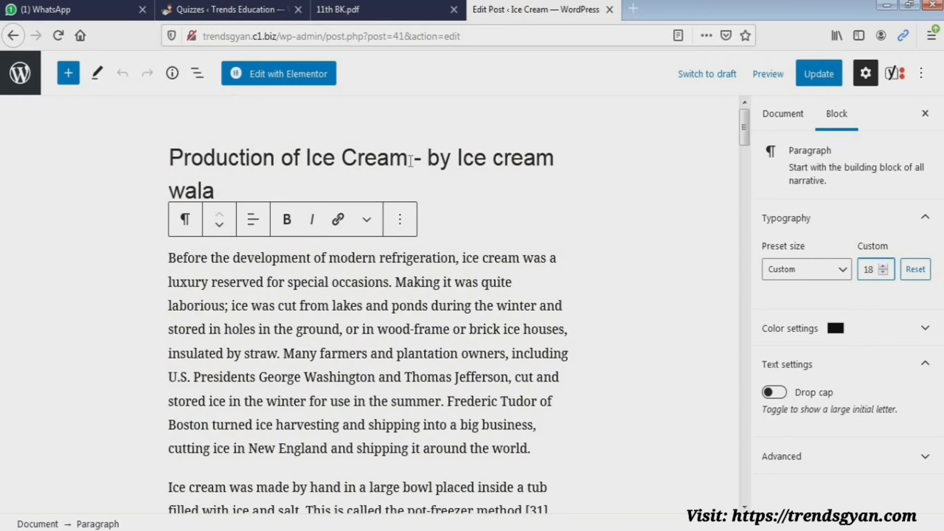
Copy "Production of Ice Cream" from the post title and paste it as the Yoast SEO focus keyphrase.
click(184, 156)
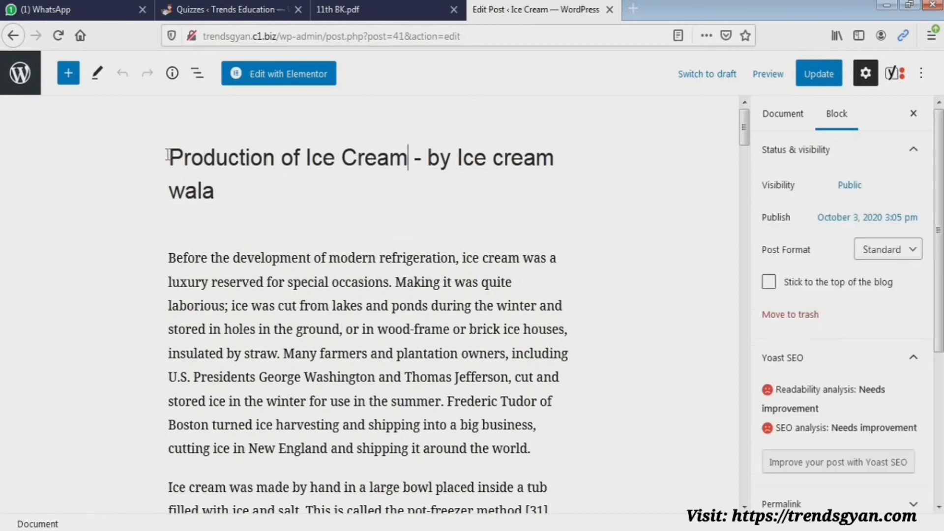
drag(407, 157, 169, 157)
key(ctrl+c)
scroll(366, 349, down, 15)
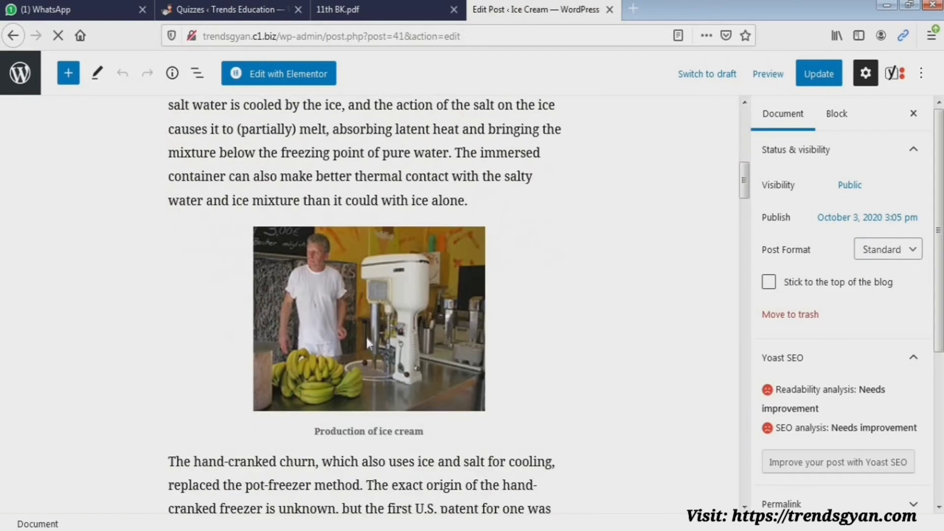
scroll(169, 330, down, 10)
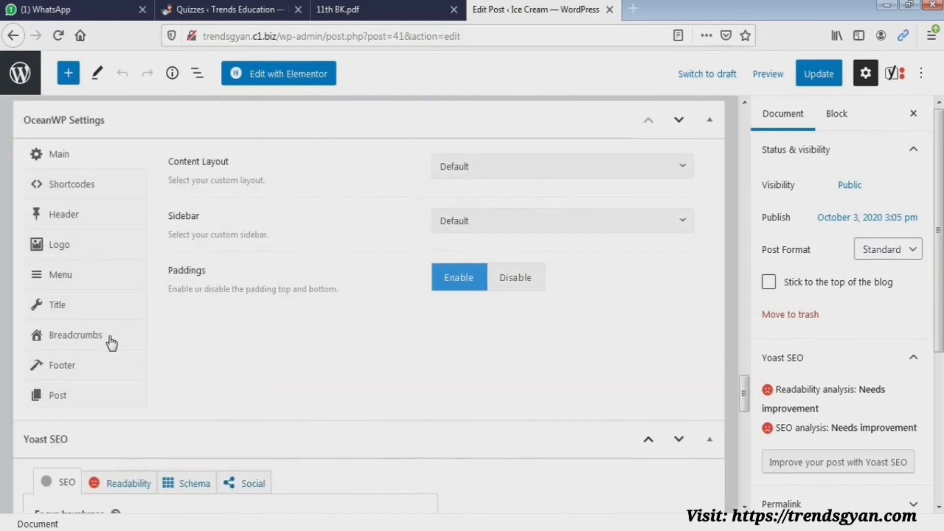
click(164, 242)
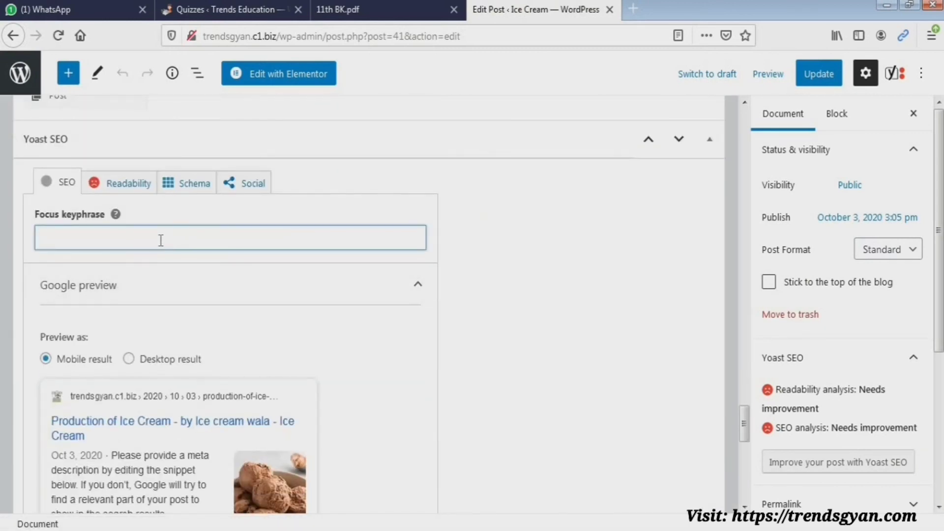
key(ctrl+v)
Look over the Google preview, SEO title and slug, down to the empty meta description field.
scroll(202, 287, down, 5)
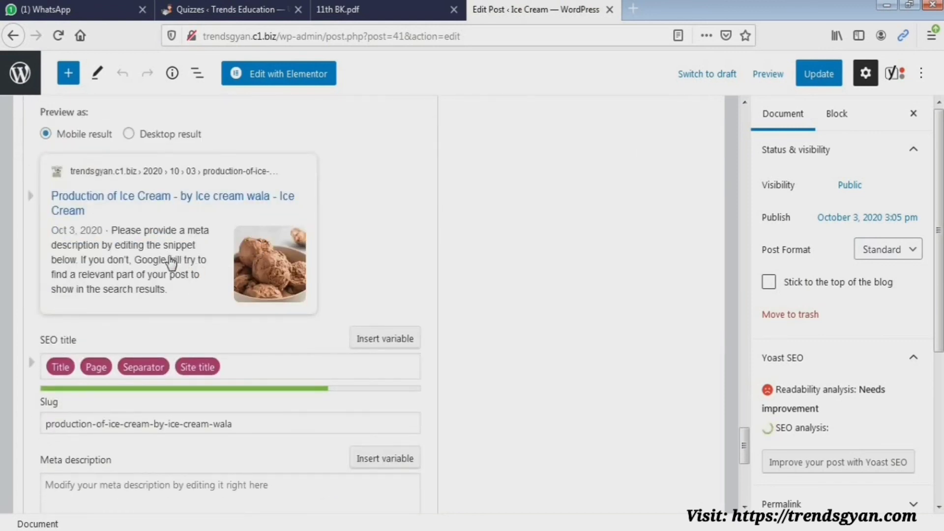
click(248, 361)
scroll(114, 288, down, 4)
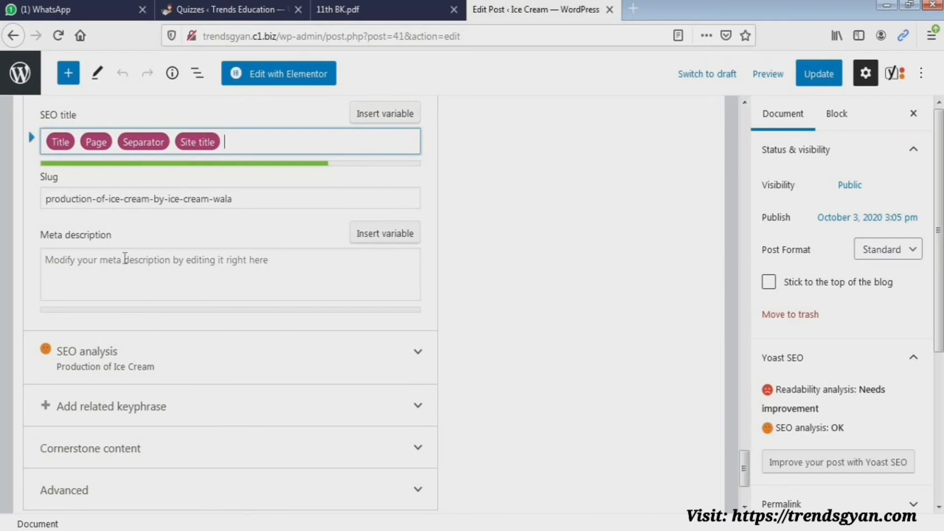
click(148, 267)
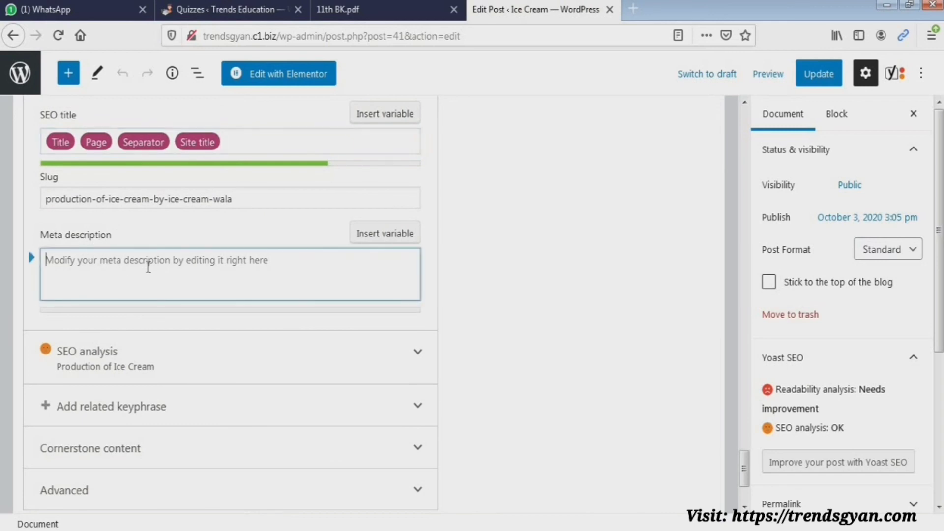
Search Google for "trendsgyan" in a new browser tab.
key(ctrl+t)
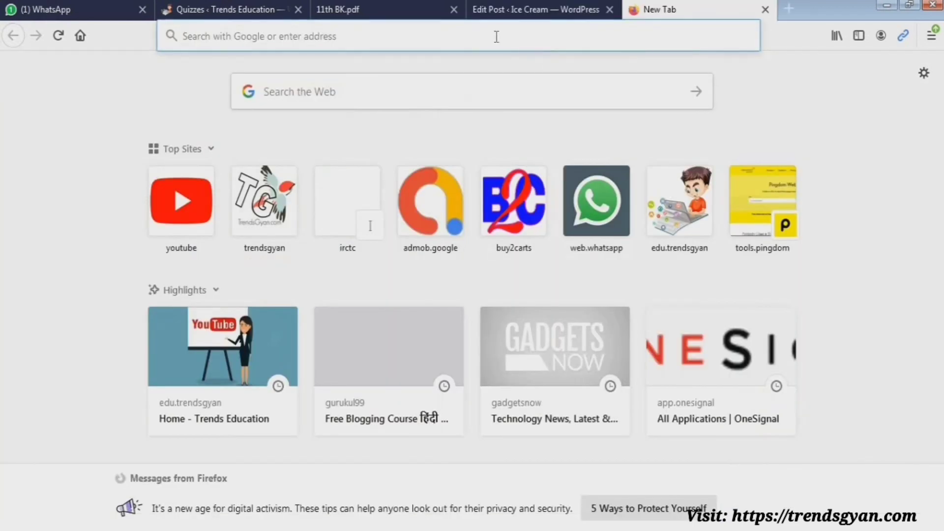
click(496, 36)
text(tre)
key(Right)
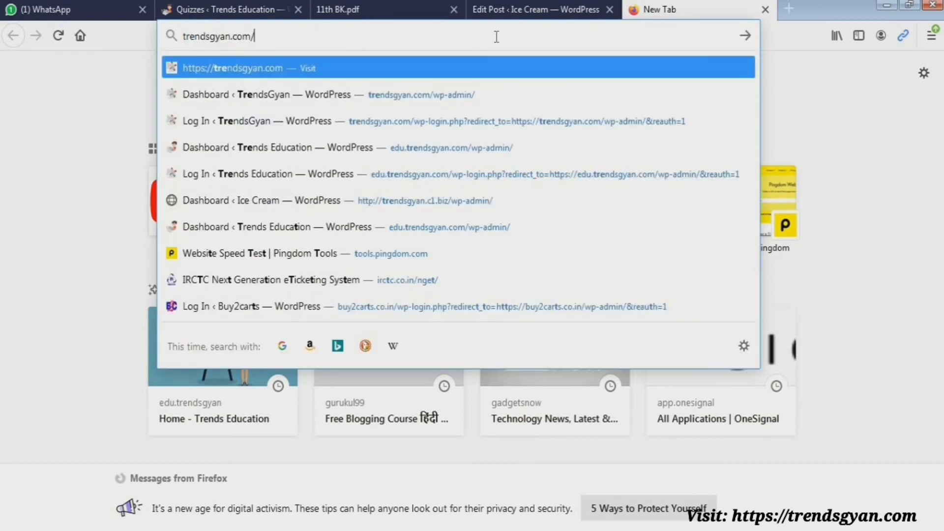
key(BackSpace)
key(BackSpace)
key(BackSpace)
key(BackSpace)
key(BackSpace)
key(Return)
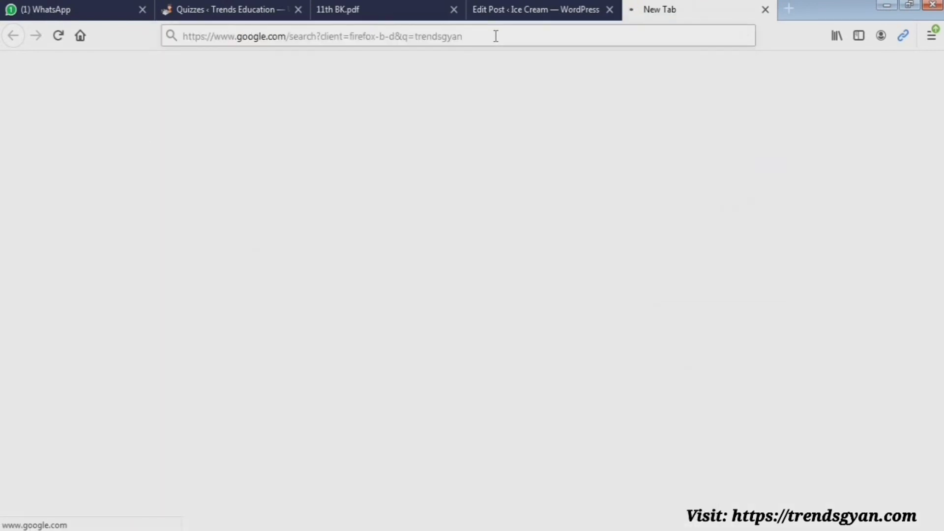
Examine the description snippets shown under the TrendsGyan website and Instagram search results.
scroll(394, 271, down, 3)
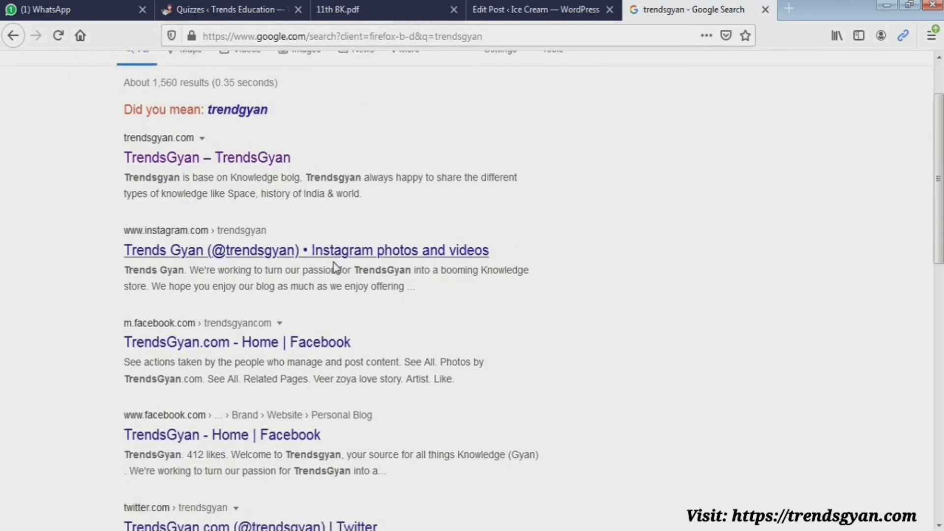
drag(123, 178, 363, 192)
click(387, 227)
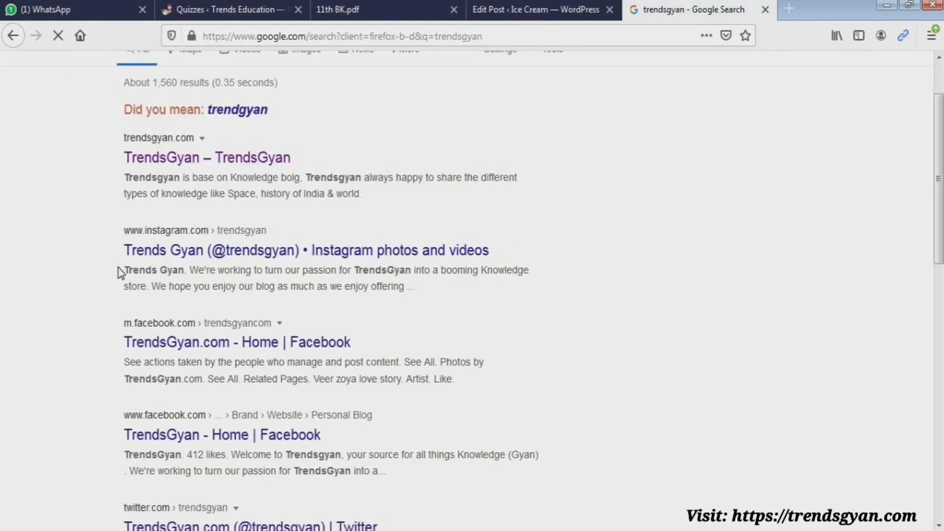
drag(126, 275, 164, 273)
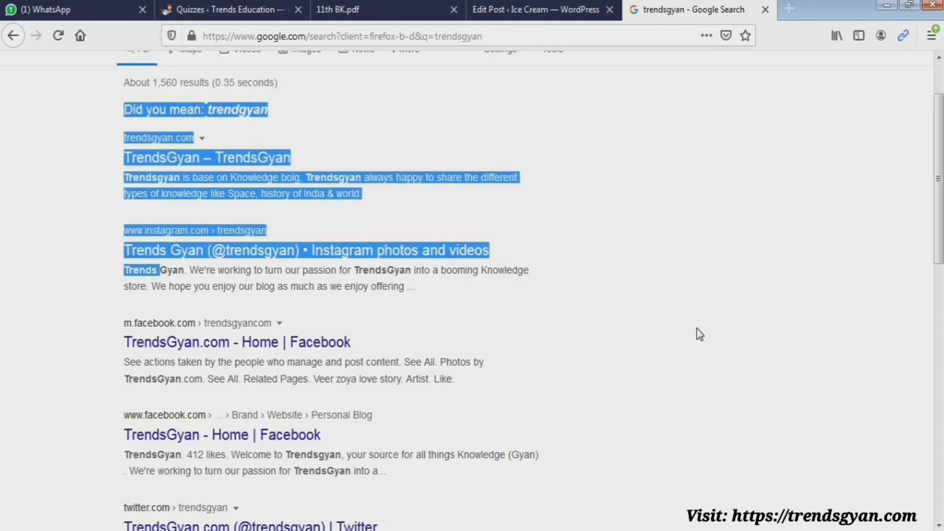
click(745, 336)
Set the post's meta description to "Learn here how to make production of ice cream and procedure of making delicious ice cream, world delcious ice cream centre".
click(565, 10)
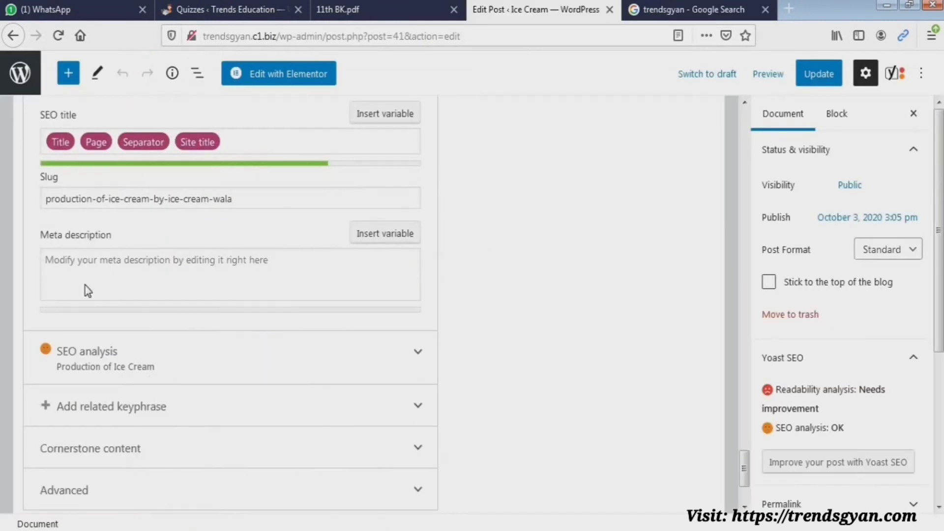
click(126, 261)
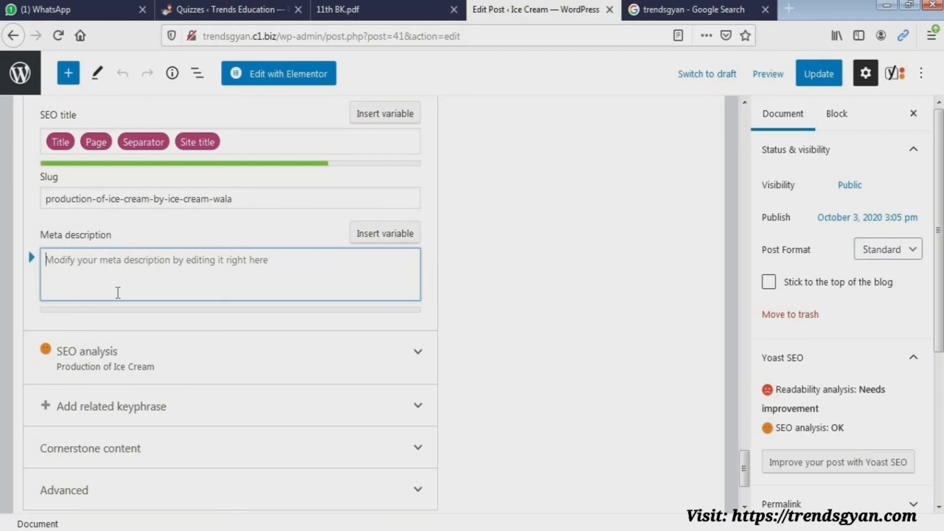
text(Learn here how to make production of ice cream and procedure of making delicious ice cream, world delcious ice cream centre)
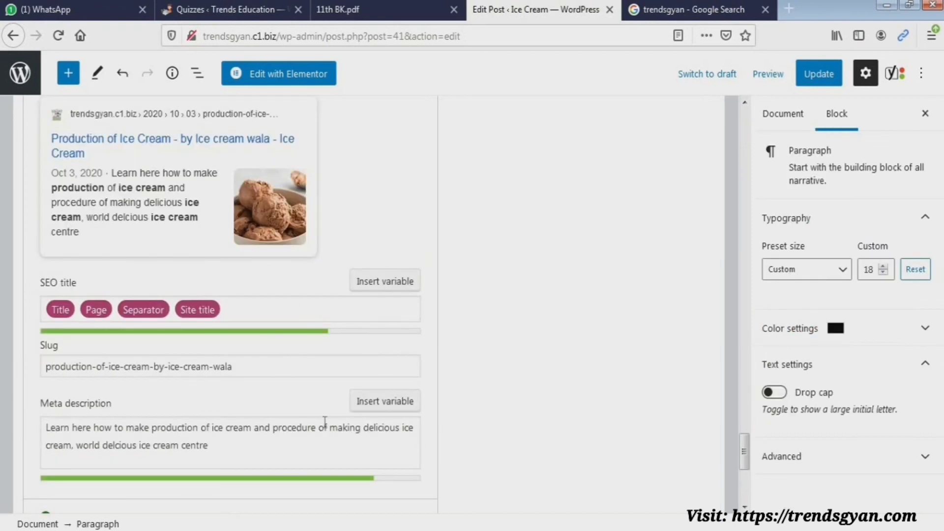
Review the meta description text and compare it with the Google preview, SEO title and slug.
triple_click(168, 447)
click(238, 442)
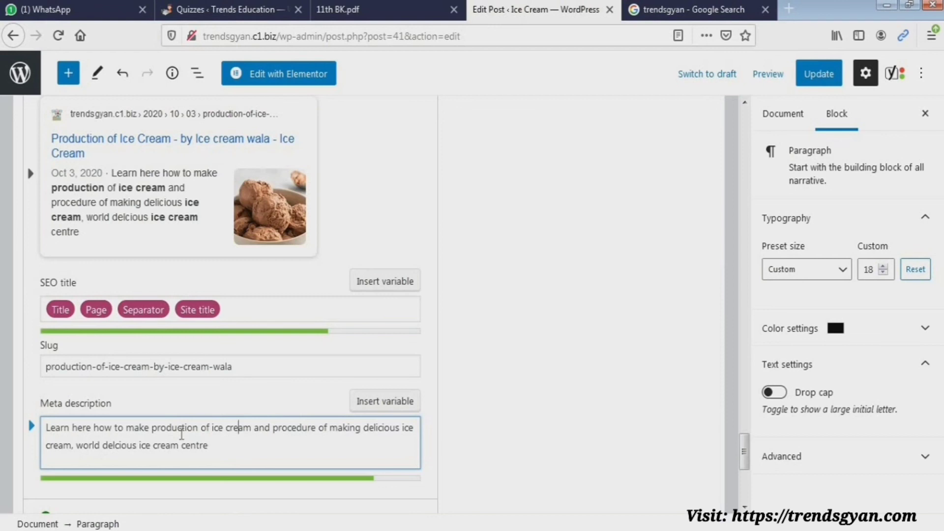
scroll(179, 432, up, 3)
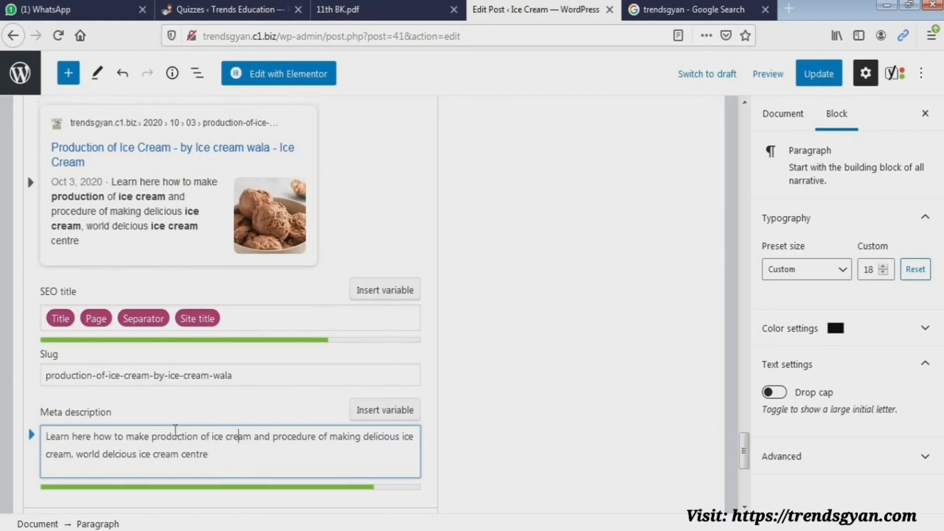
scroll(162, 408, down, 4)
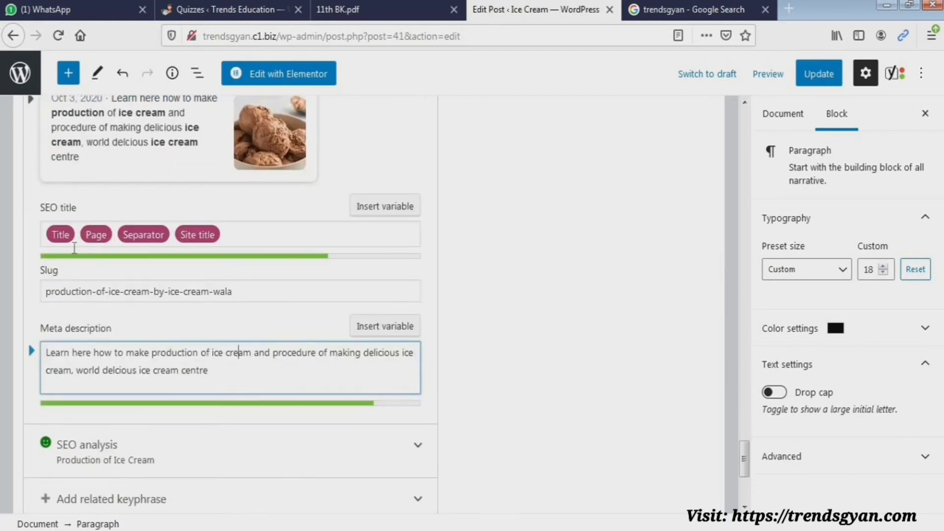
scroll(104, 286, up, 2)
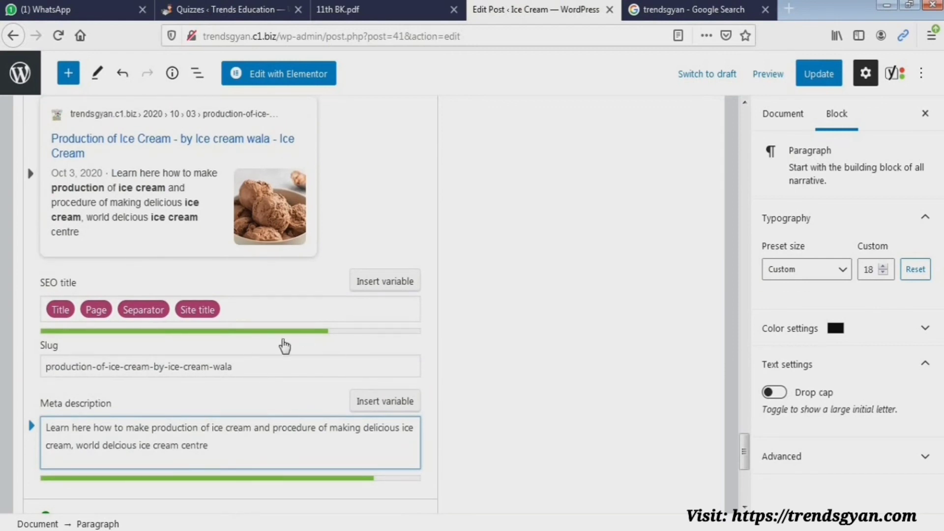
scroll(256, 386, down, 3)
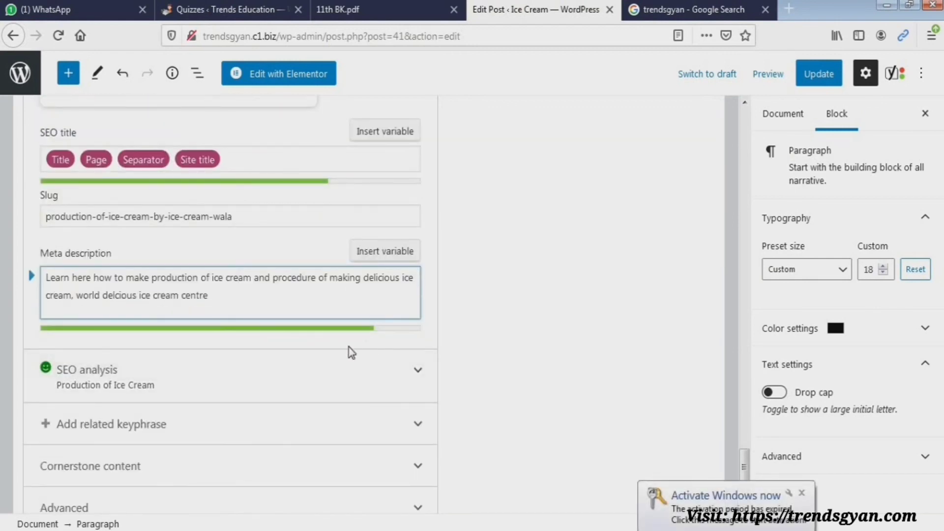
drag(232, 299, 50, 276)
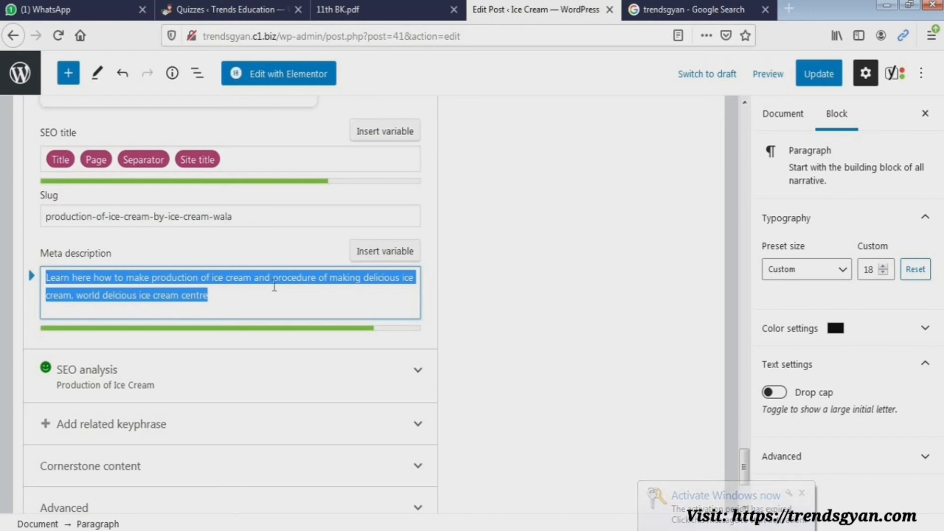
Expand the SEO analysis for the focus keyphrase and examine its problems, improvements and good results alongside the post content.
scroll(270, 302, down, 3)
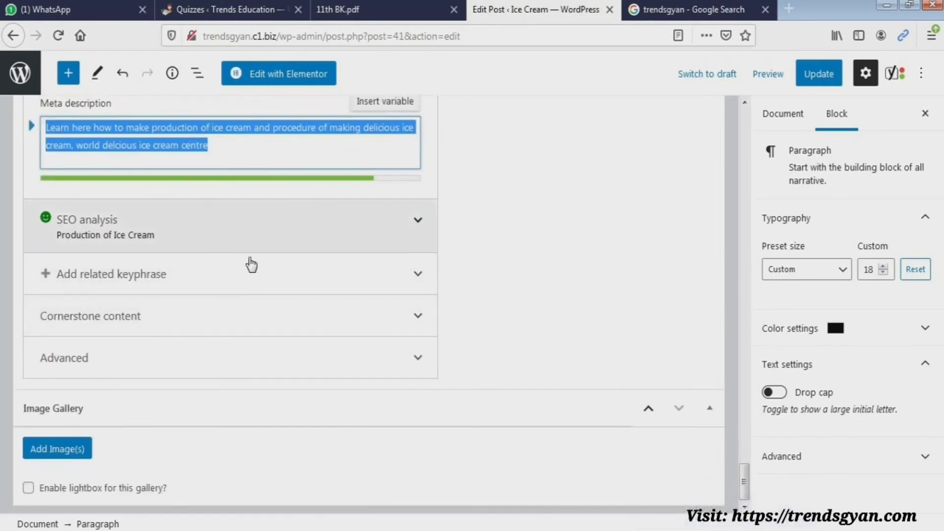
click(280, 247)
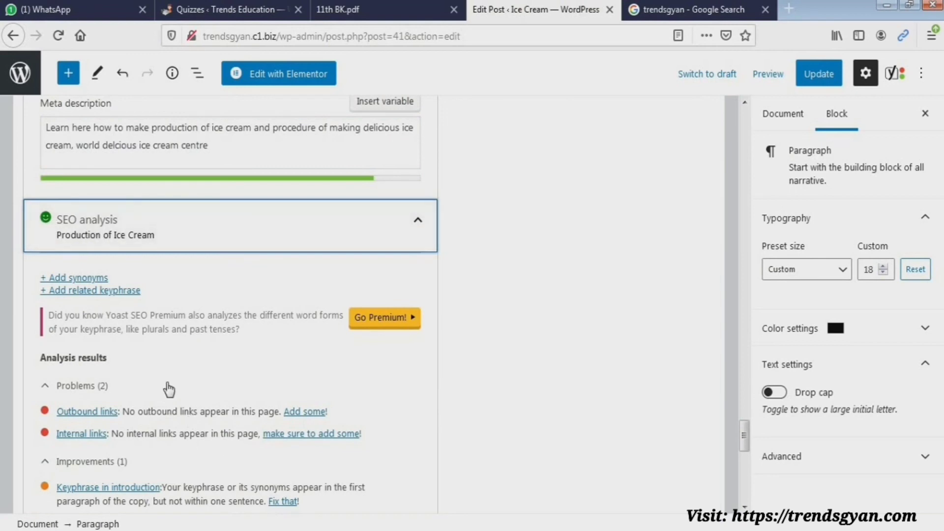
scroll(167, 386, down, 3)
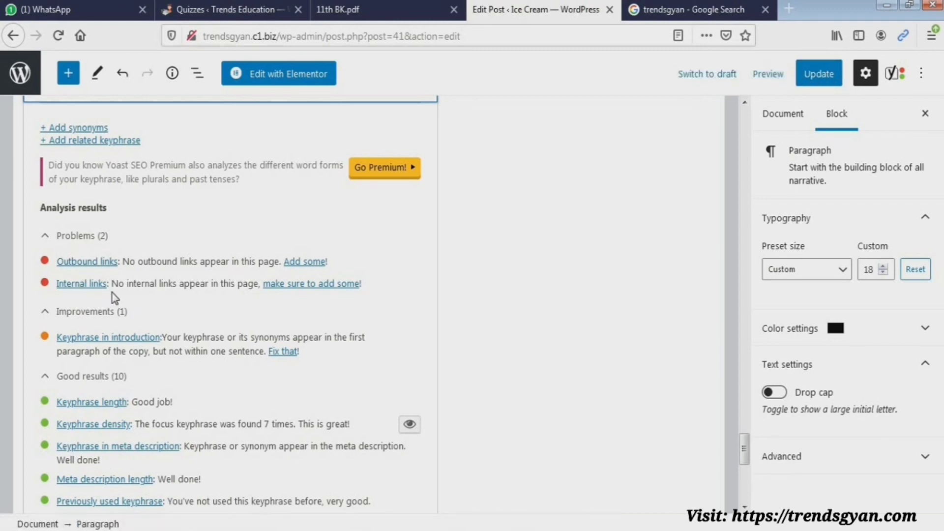
scroll(115, 297, up, 20)
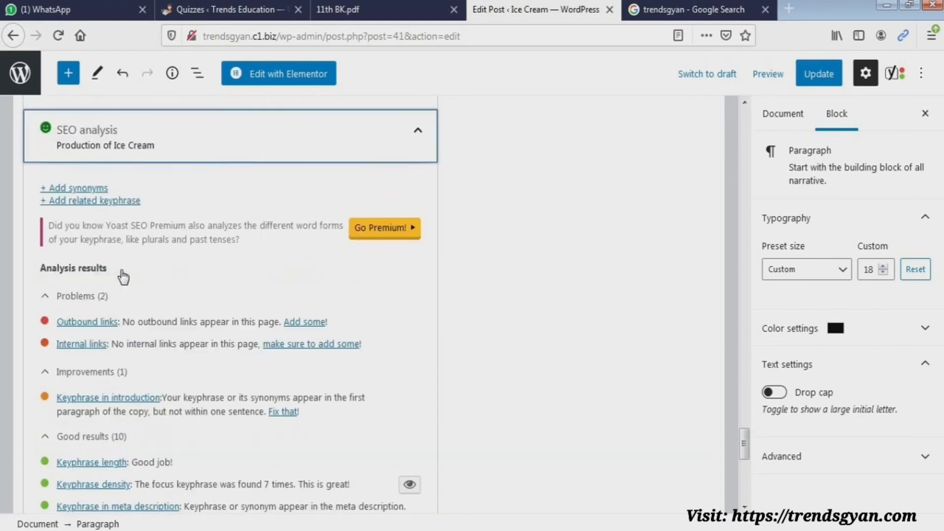
scroll(123, 284, down, 15)
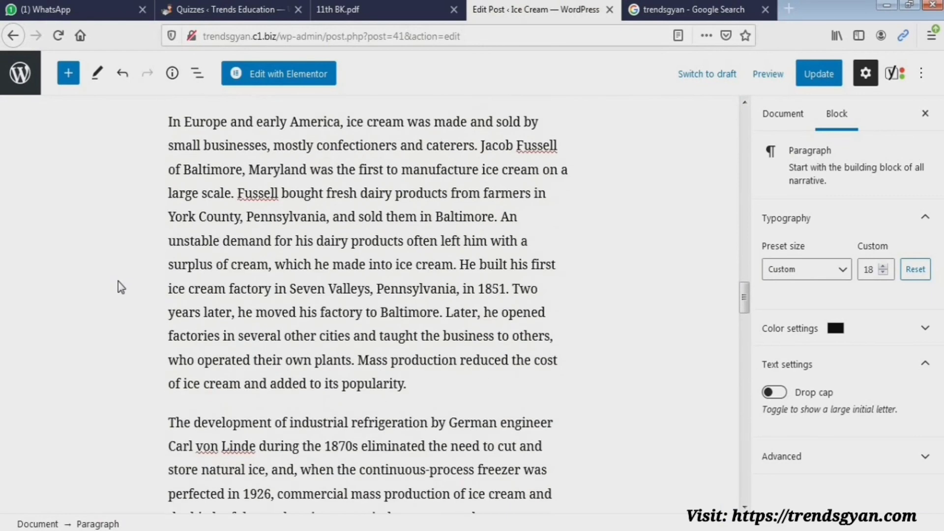
scroll(362, 312, up, 3)
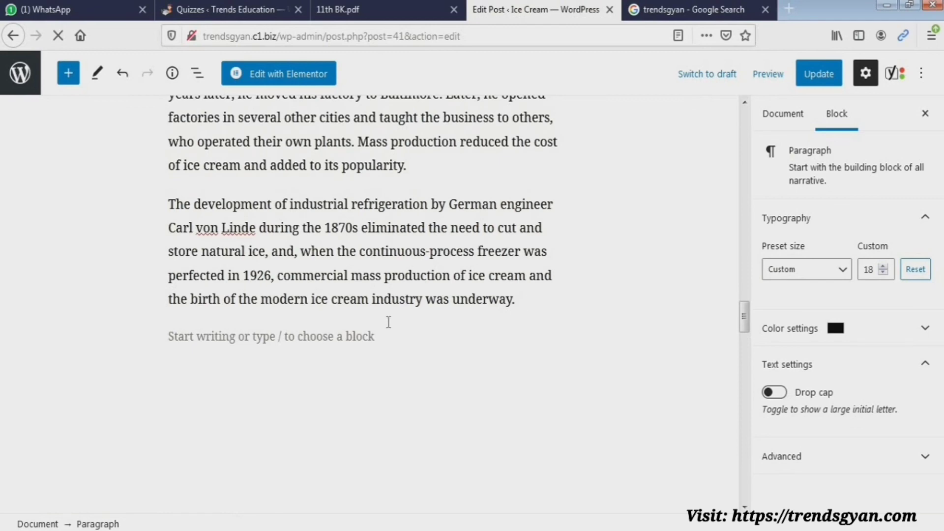
scroll(388, 328, down, 10)
scroll(388, 330, down, 5)
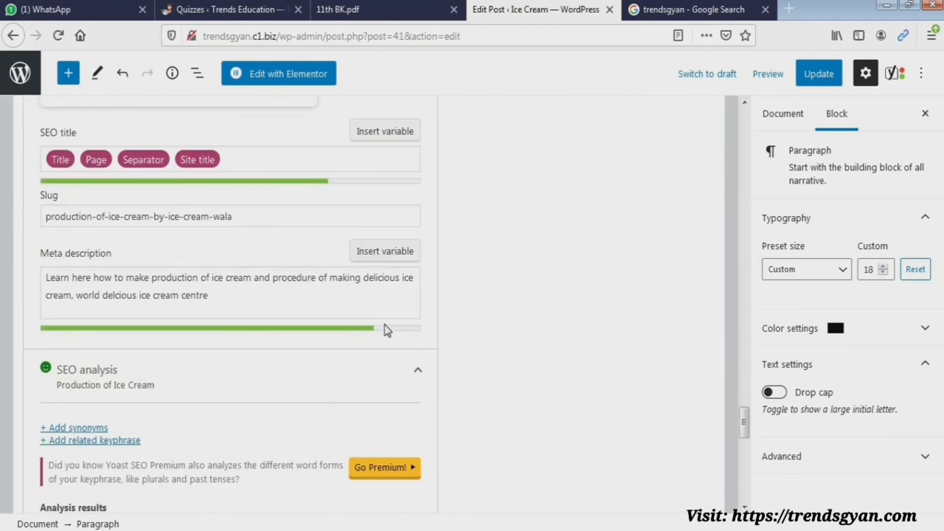
scroll(385, 332, down, 5)
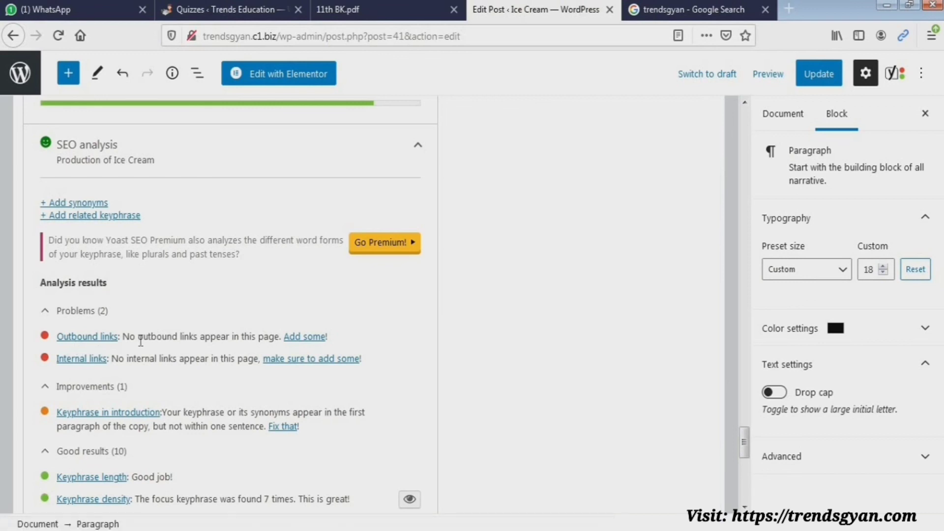
scroll(145, 346, down, 4)
scroll(140, 361, up, 6)
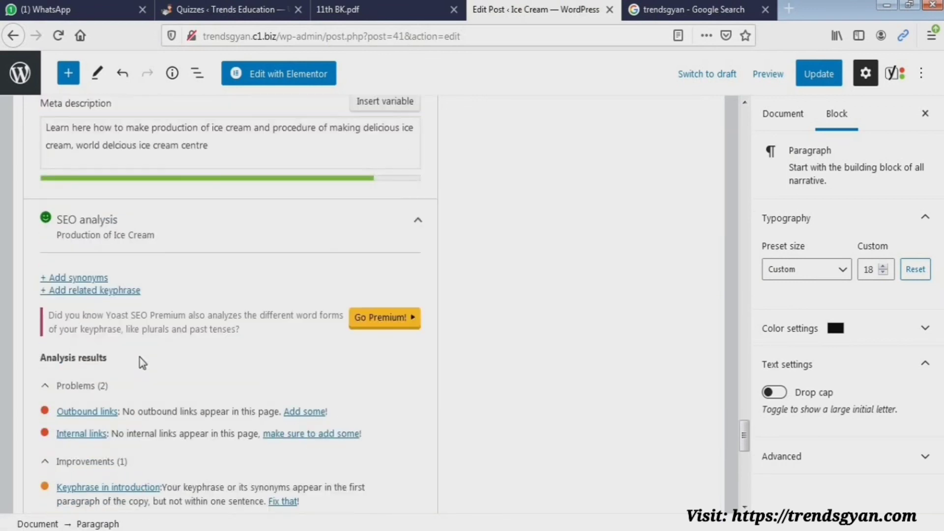
scroll(140, 358, down, 2)
scroll(141, 363, up, 2)
Recheck the mobile Google preview and the SEO analysis results, and return to the post's title and introduction.
scroll(299, 418, up, 12)
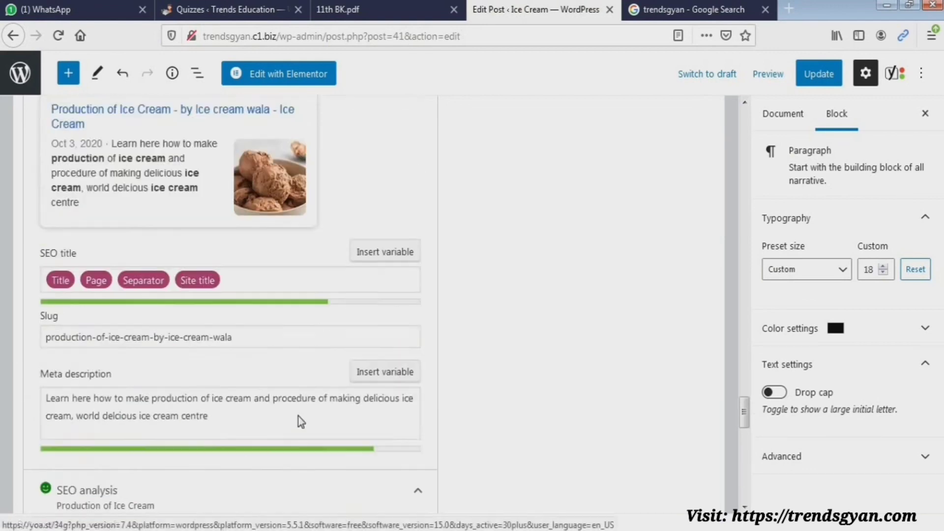
scroll(302, 419, down, 6)
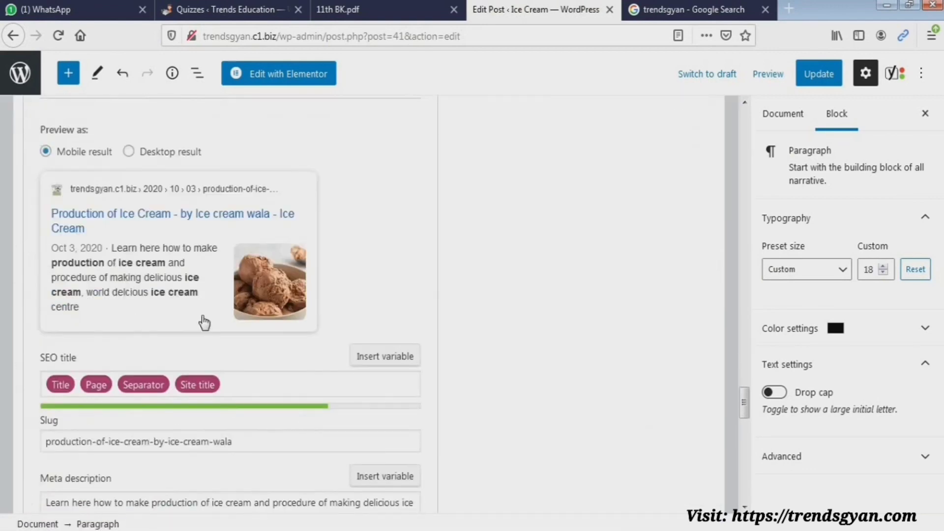
scroll(172, 359, down, 1)
scroll(147, 358, down, 5)
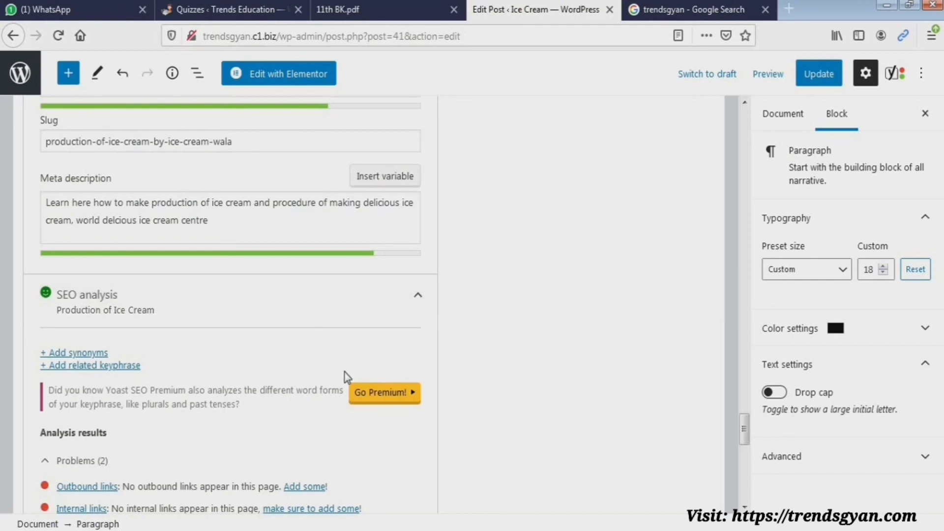
scroll(344, 372, down, 5)
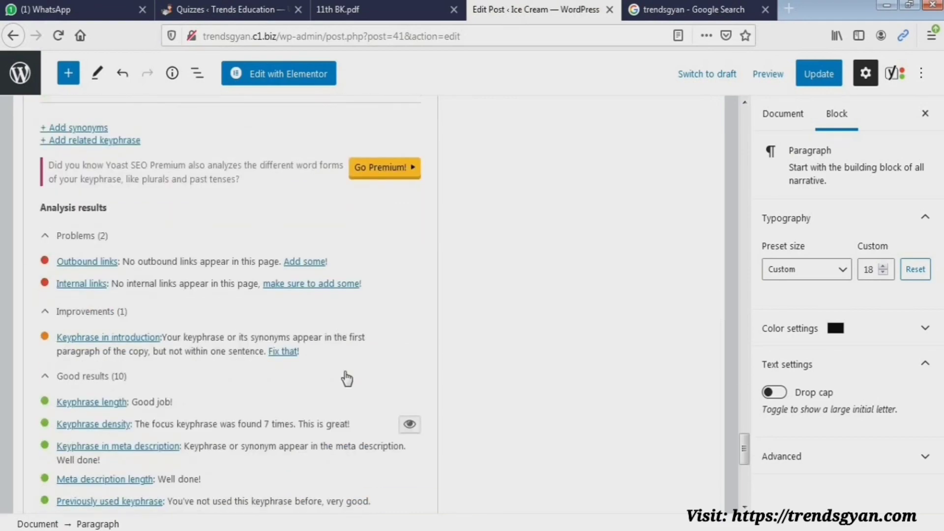
scroll(344, 372, up, 2)
scroll(344, 368, up, 15)
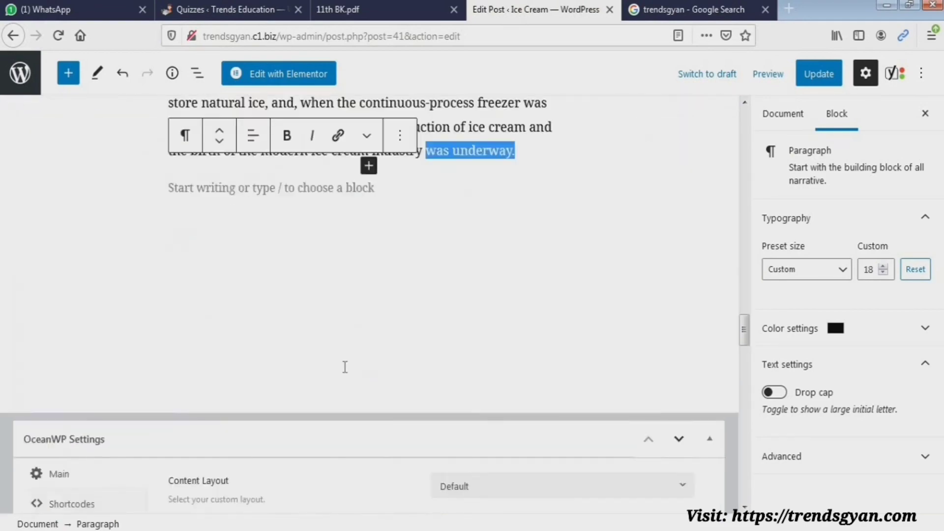
scroll(345, 364, down, 5)
scroll(345, 364, up, 15)
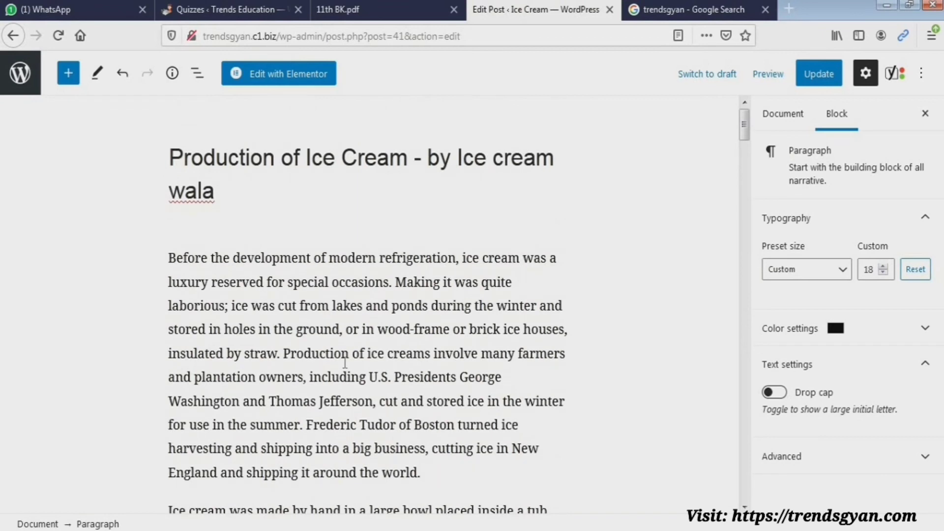
Show the document settings, check the Yoast SEO readability and SEO analysis ratings, and look down through the post's text.
click(786, 127)
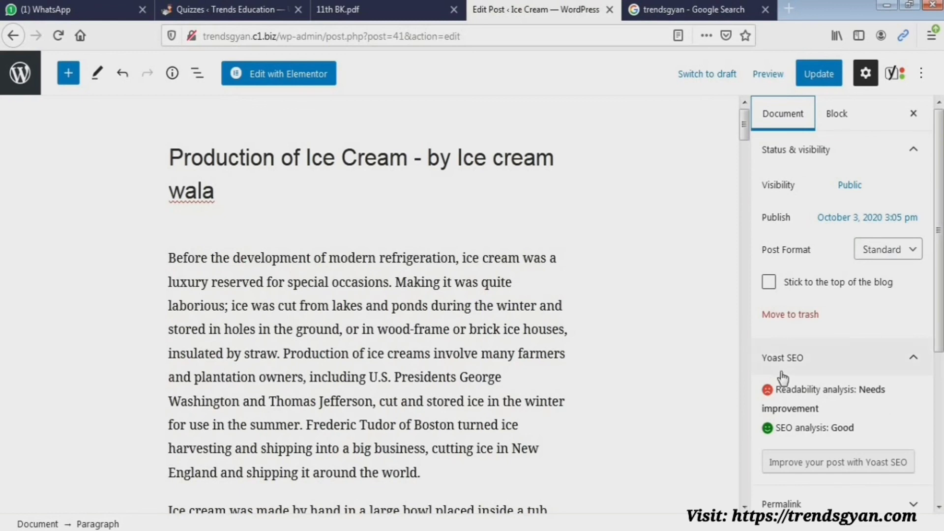
scroll(761, 361, down, 3)
drag(782, 278, 857, 280)
click(858, 281)
scroll(285, 305, down, 4)
scroll(285, 304, down, 15)
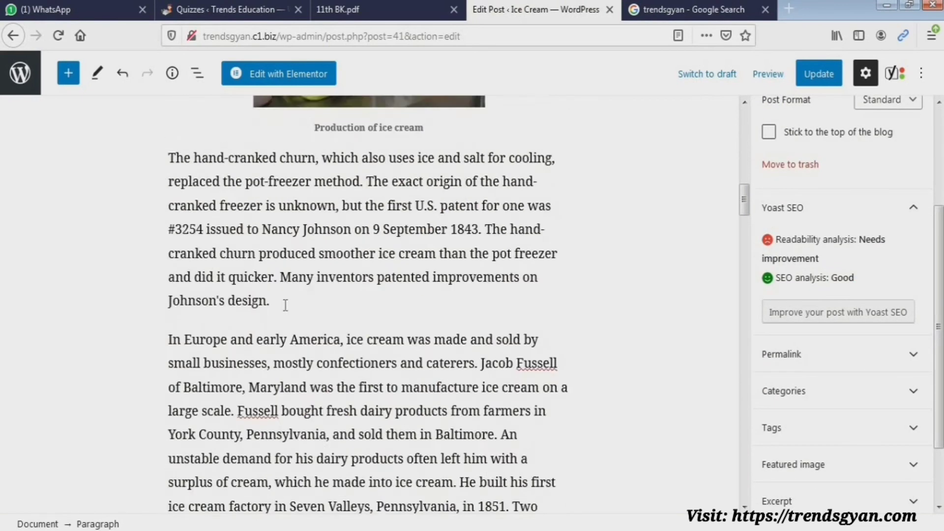
Review the Yoast problems, improvements and good results for the keyphrase, and compare them with the post's title and opening paragraphs.
scroll(280, 302, down, 10)
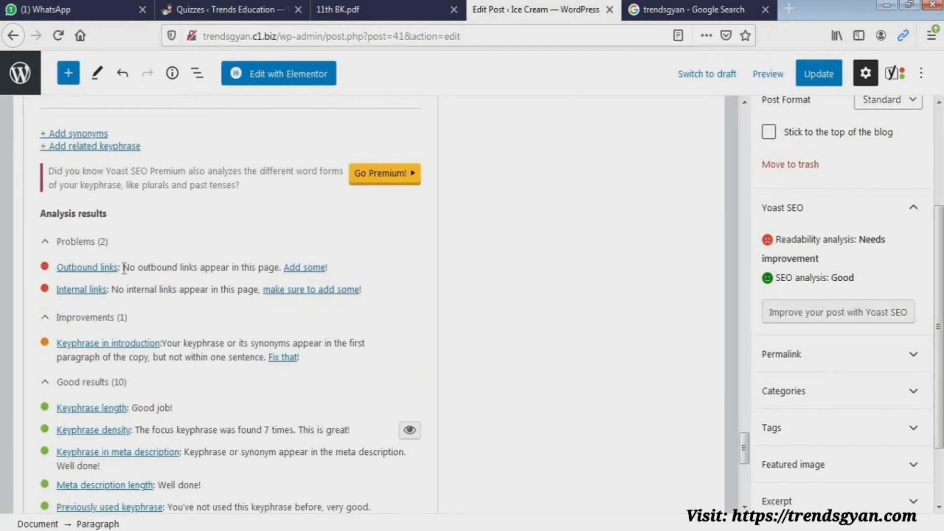
scroll(185, 315, up, 1)
scroll(186, 309, down, 6)
scroll(186, 305, up, 20)
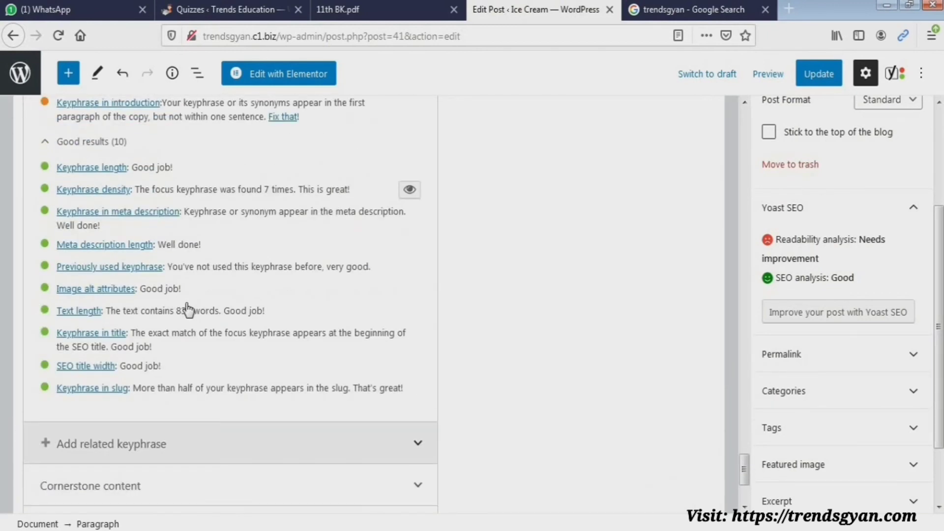
scroll(188, 296, down, 12)
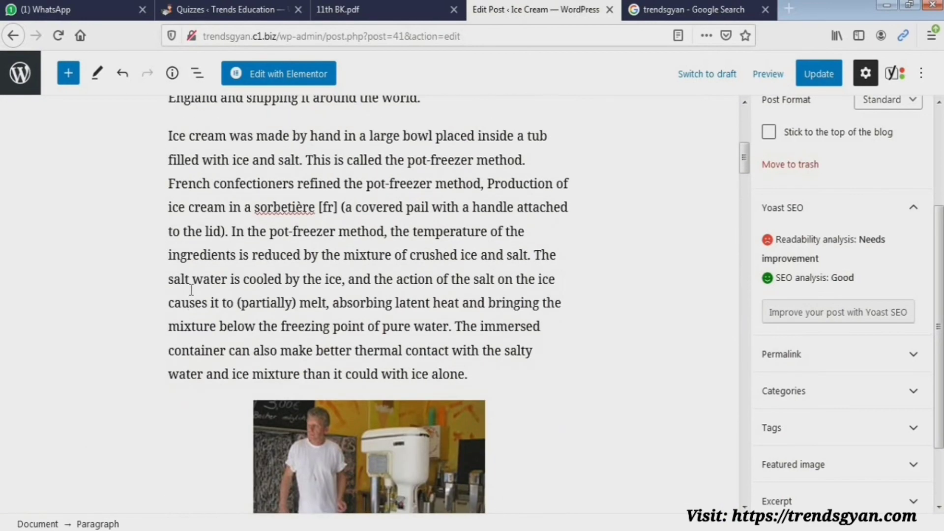
scroll(191, 290, up, 6)
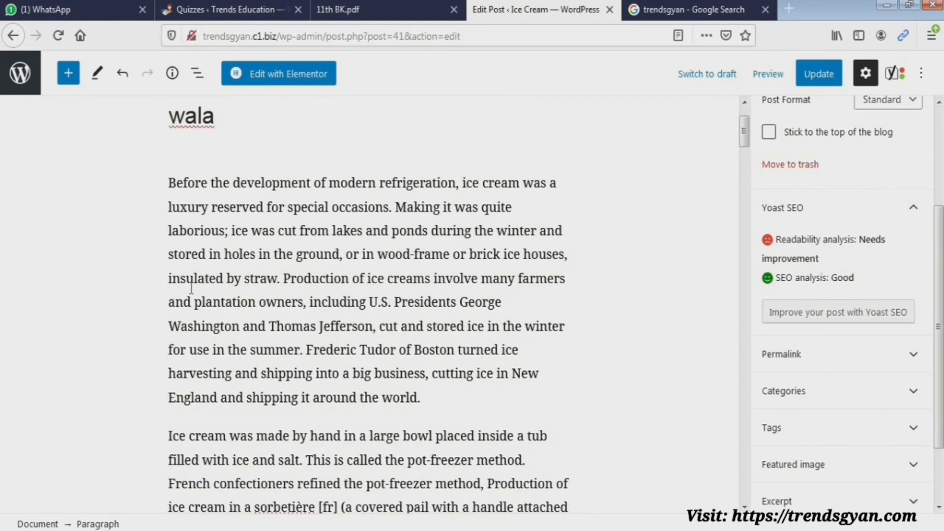
scroll(191, 289, up, 2)
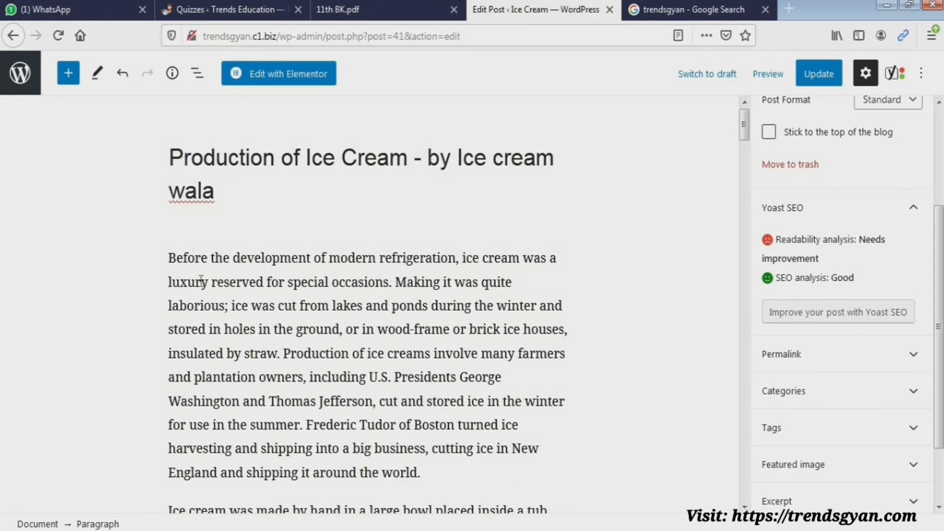
scroll(201, 279, down, 3)
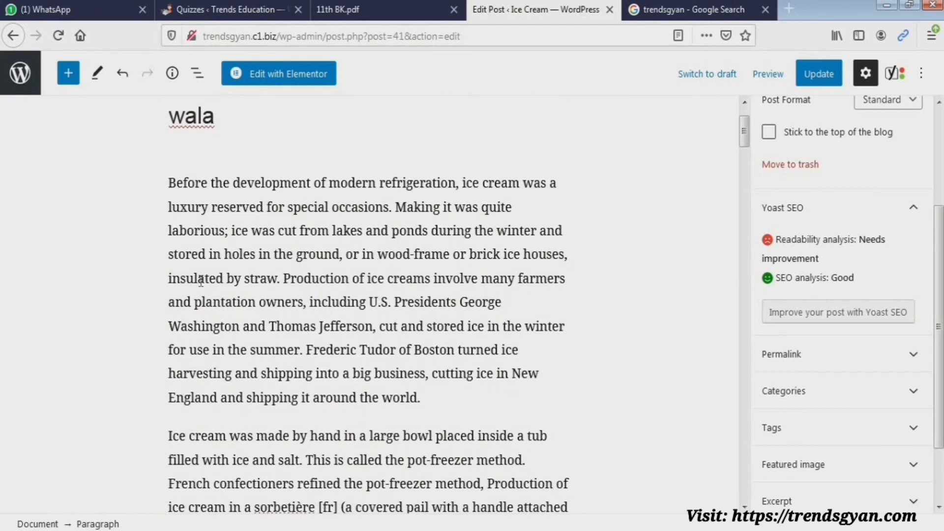